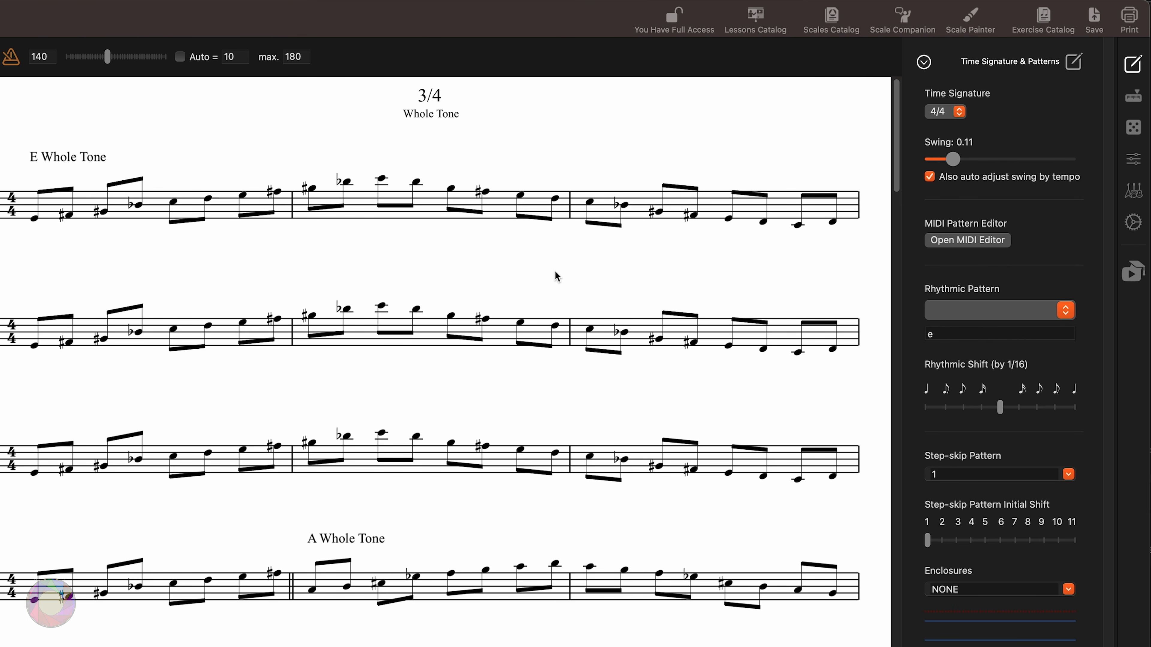
- Save the current exercise, replacing the existing 3/4 exercise
{"action": "left_click", "coordinate": [1094, 20]}
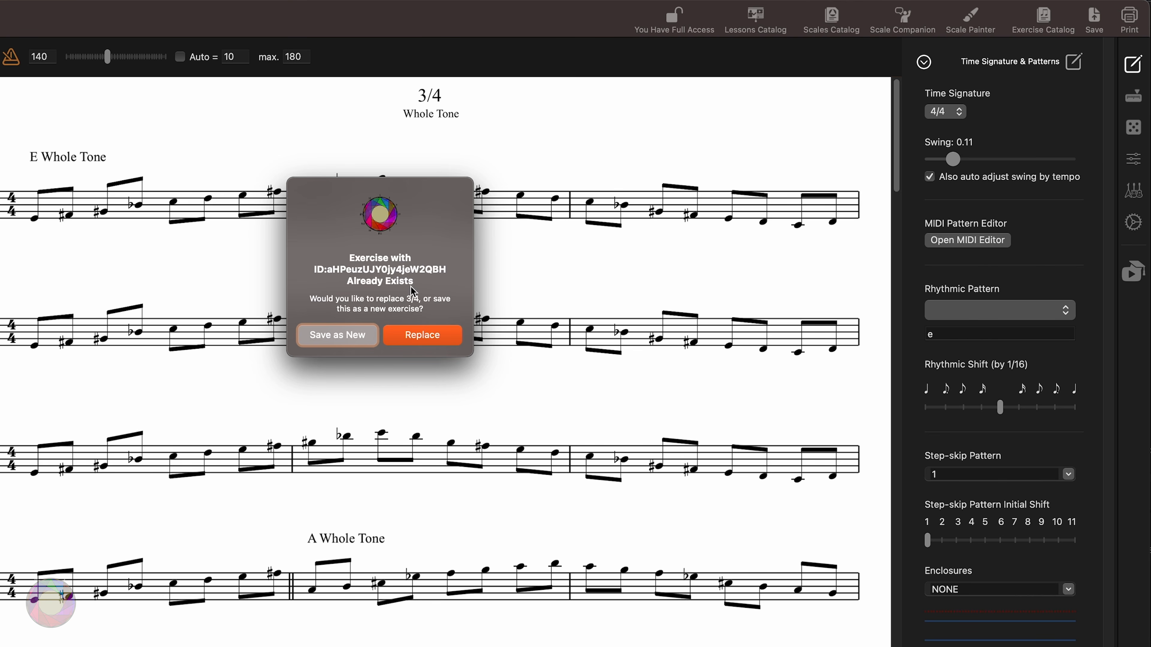
{"action": "left_click", "coordinate": [425, 337]}
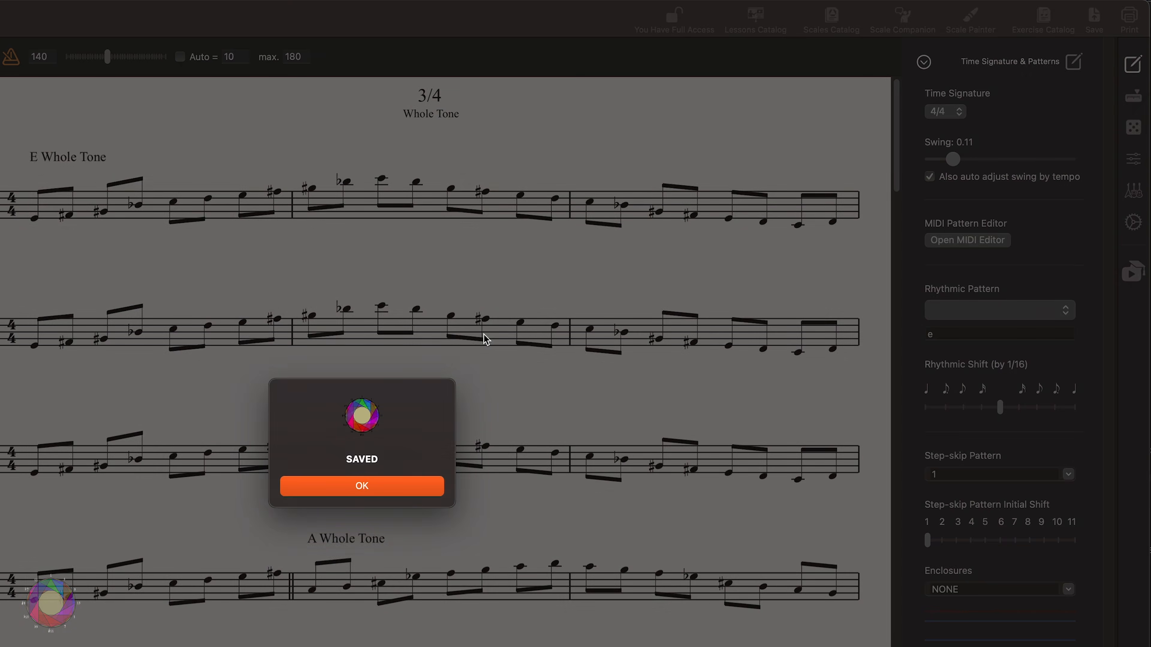
{"action": "left_click", "coordinate": [384, 487]}
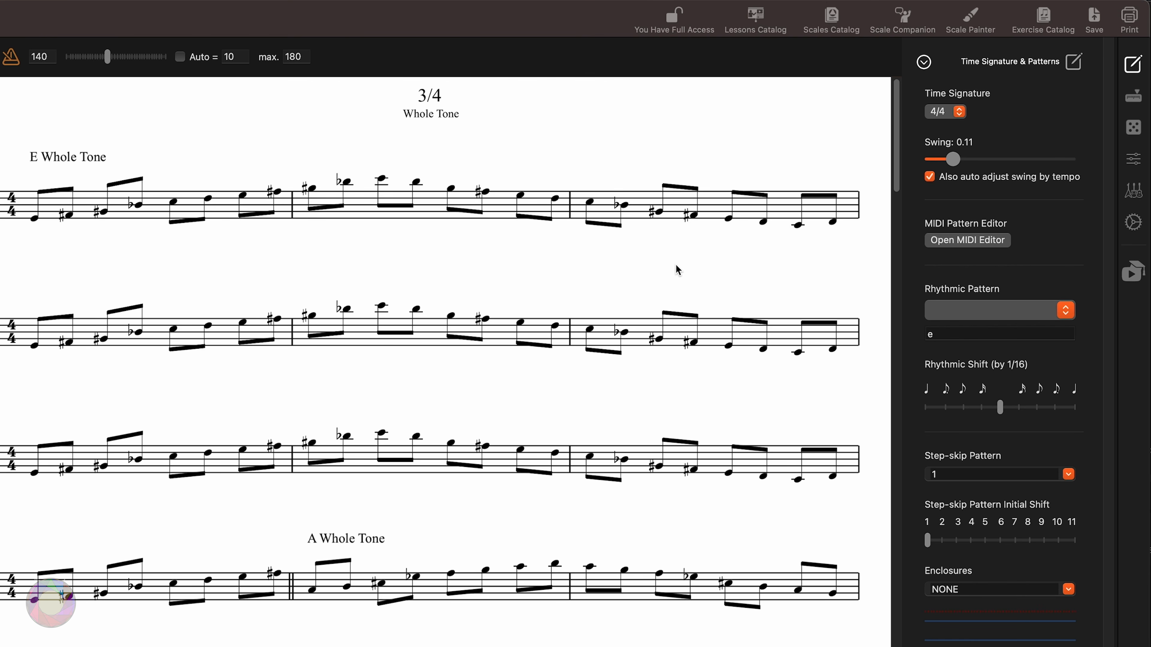
- Try the exercise in a 2/4 time signature, and return it to 4/4
{"action": "left_click", "coordinate": [947, 113]}
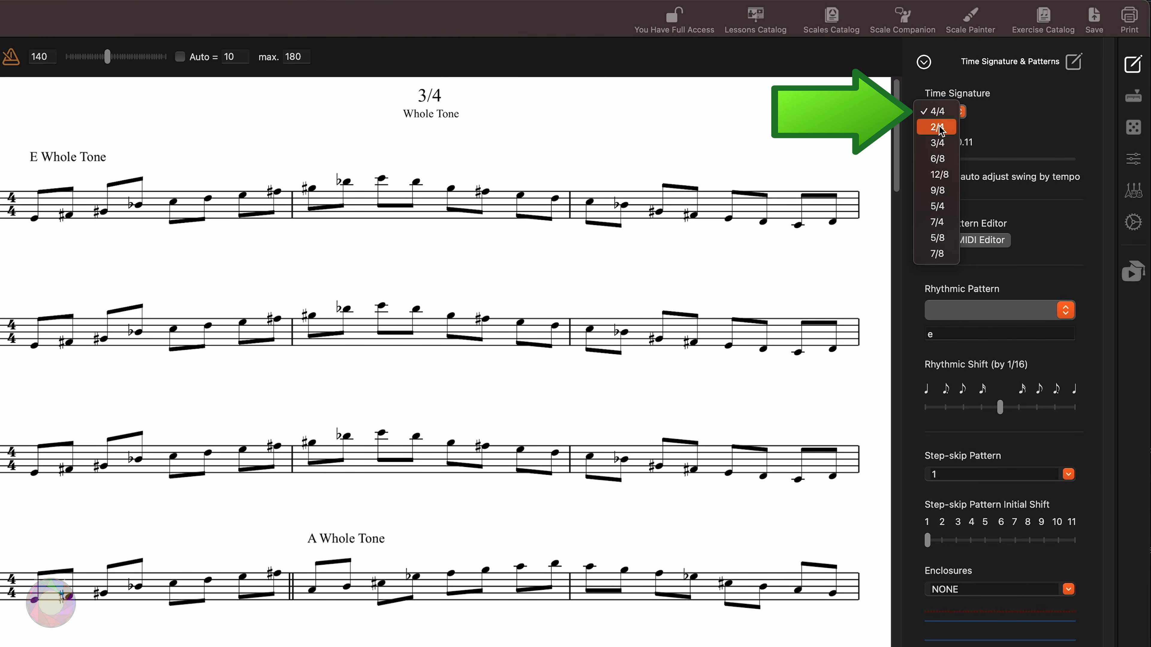
{"action": "left_click", "coordinate": [940, 127]}
{"action": "left_click", "coordinate": [944, 112]}
{"action": "left_click", "coordinate": [940, 97]}
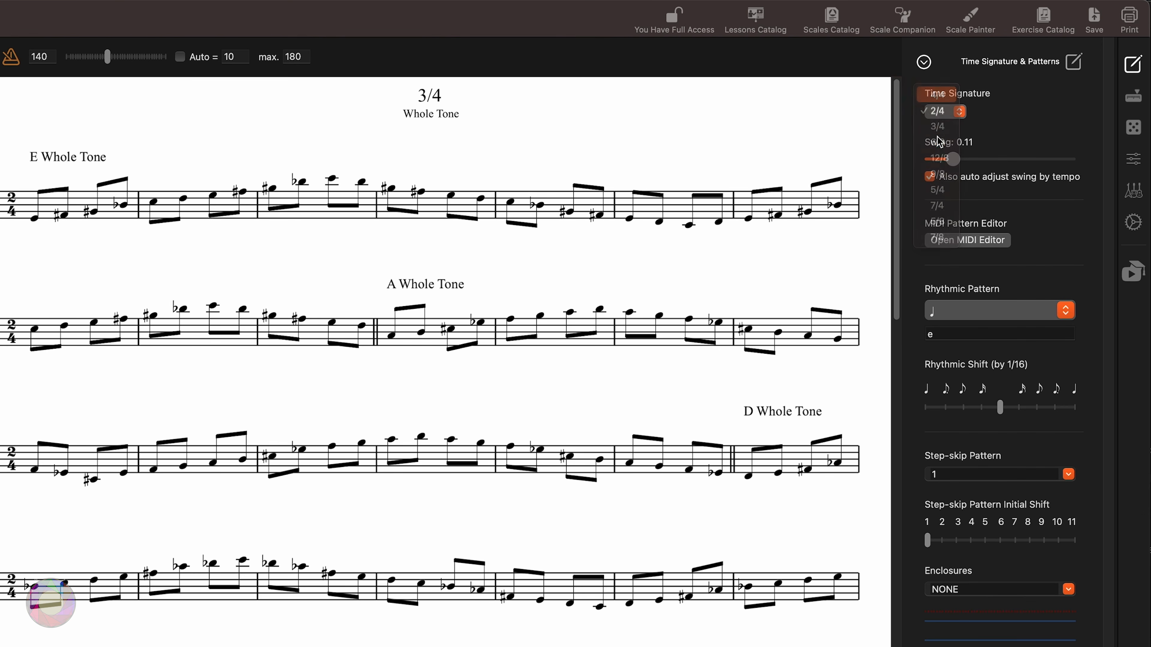
- Compare playback with swing at 0.00 and 0.11, and switch automatic swing adjustment by tempo off and on again
{"action": "left_click_drag", "start_coordinate": [953, 160], "coordinate": [890, 165]}
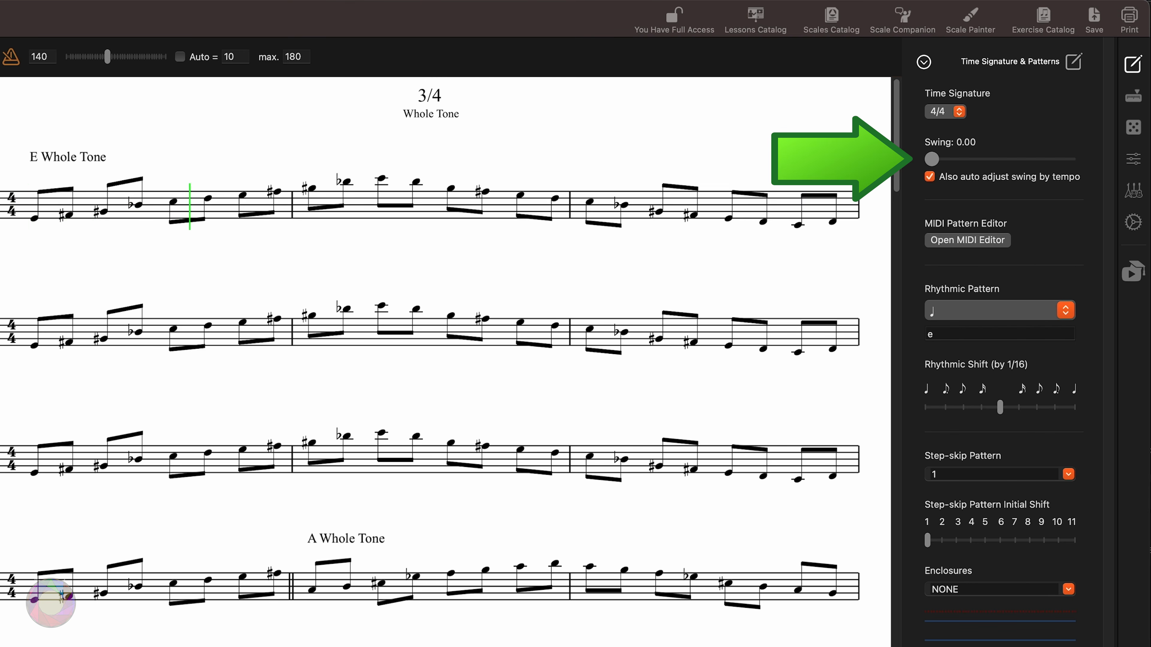
{"action": "key", "text": "space"}
{"action": "left_click_drag", "start_coordinate": [933, 160], "coordinate": [951, 167]}
{"action": "key", "text": "space"}
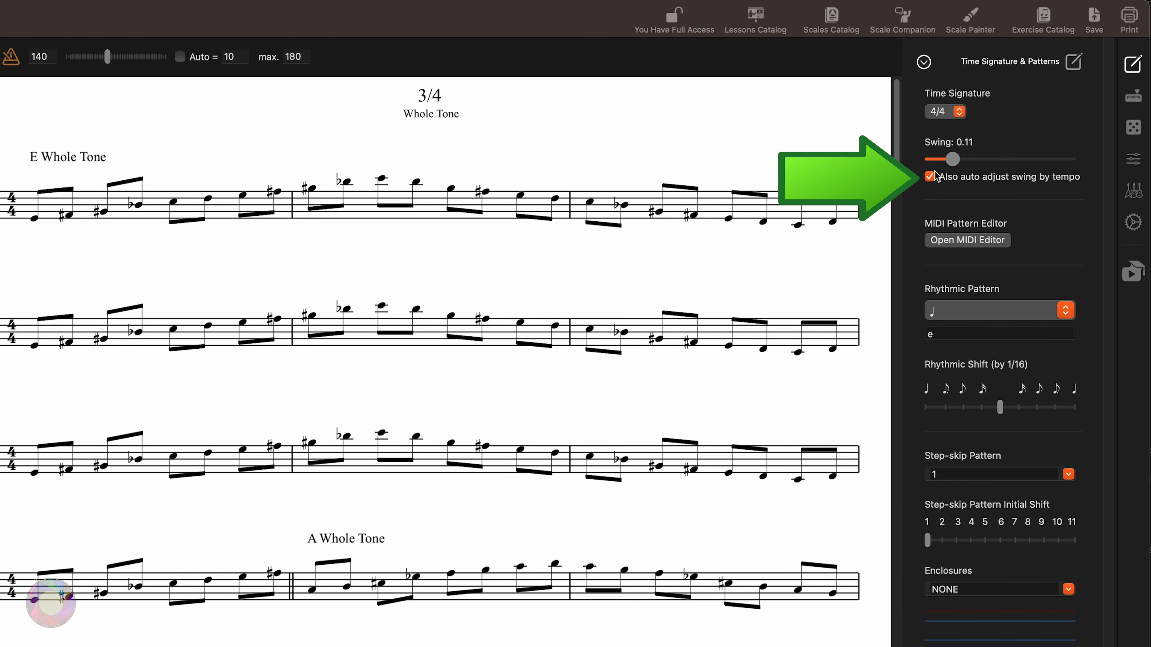
{"action": "left_click", "coordinate": [931, 180]}
{"action": "left_click", "coordinate": [930, 177]}
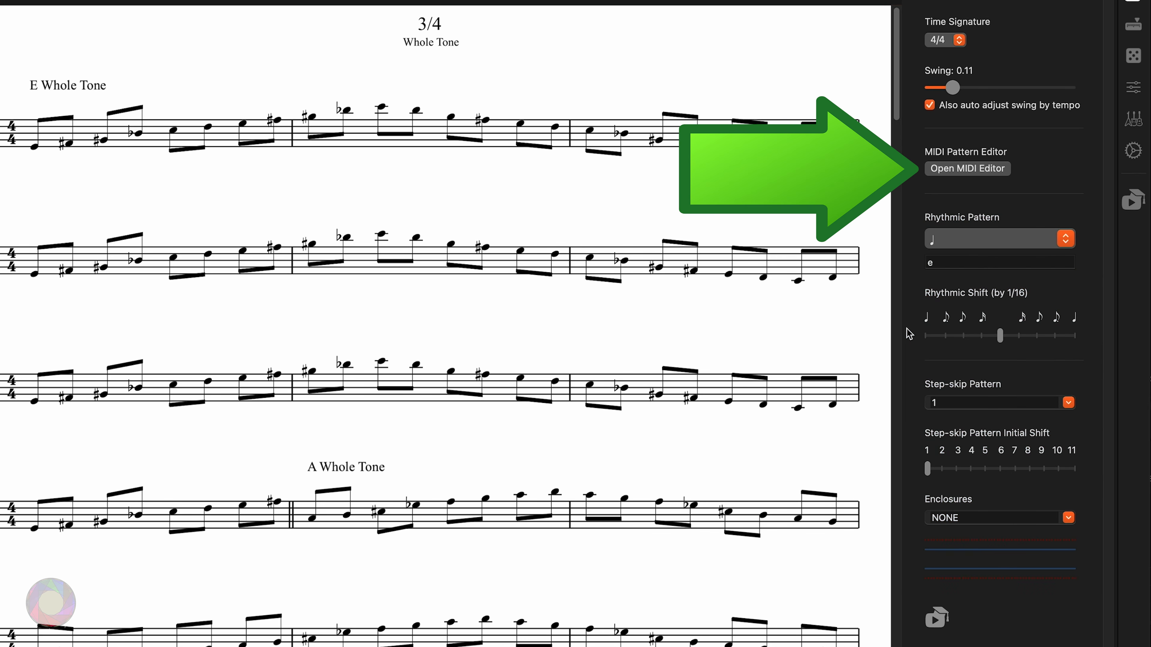
- View the current pattern in the MIDI Pattern Editor and close the editor
{"action": "left_click", "coordinate": [968, 168]}
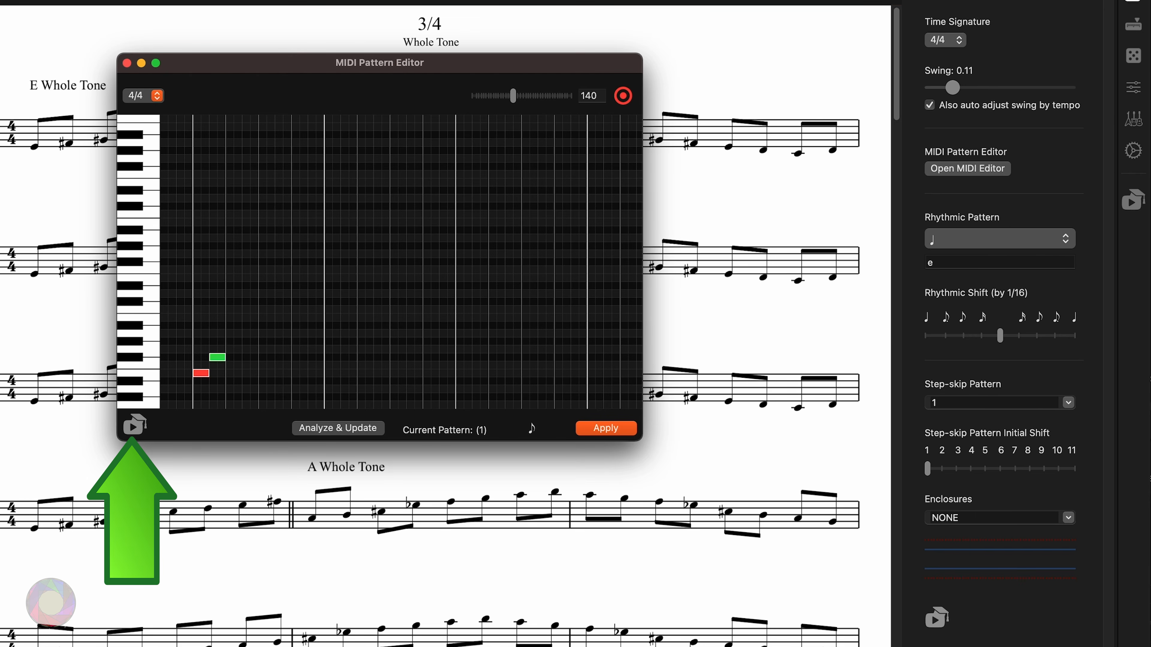
{"action": "left_click", "coordinate": [127, 63]}
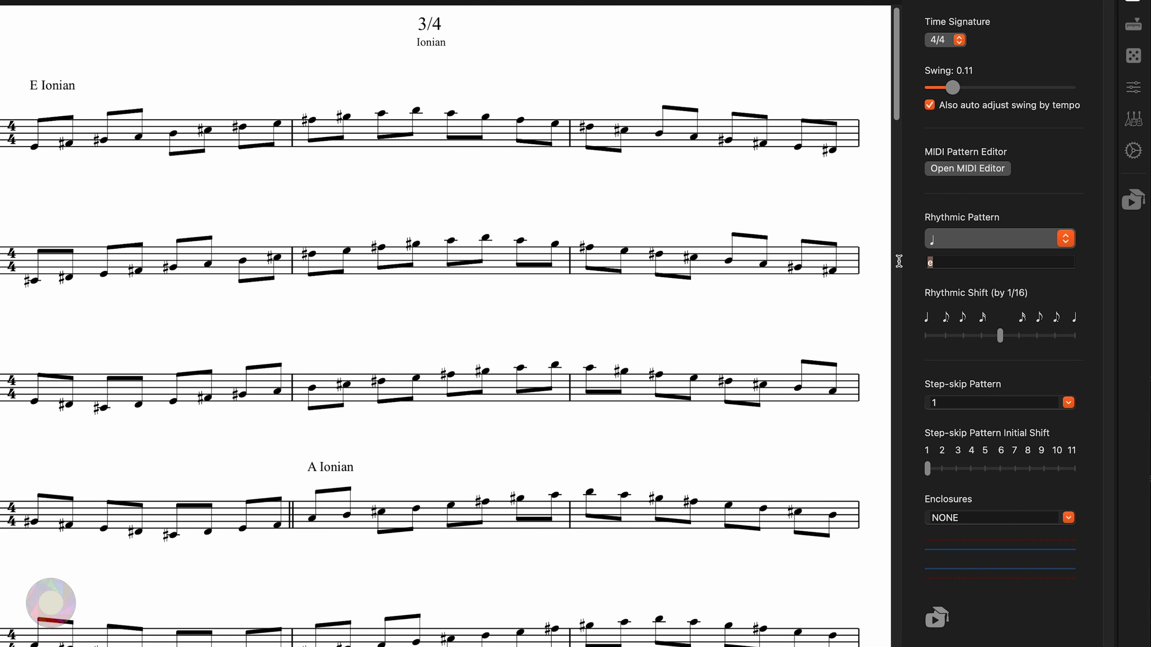
- Try the rhythmic patterns h, q, e and s in turn
{"action": "type", "text": "h"}
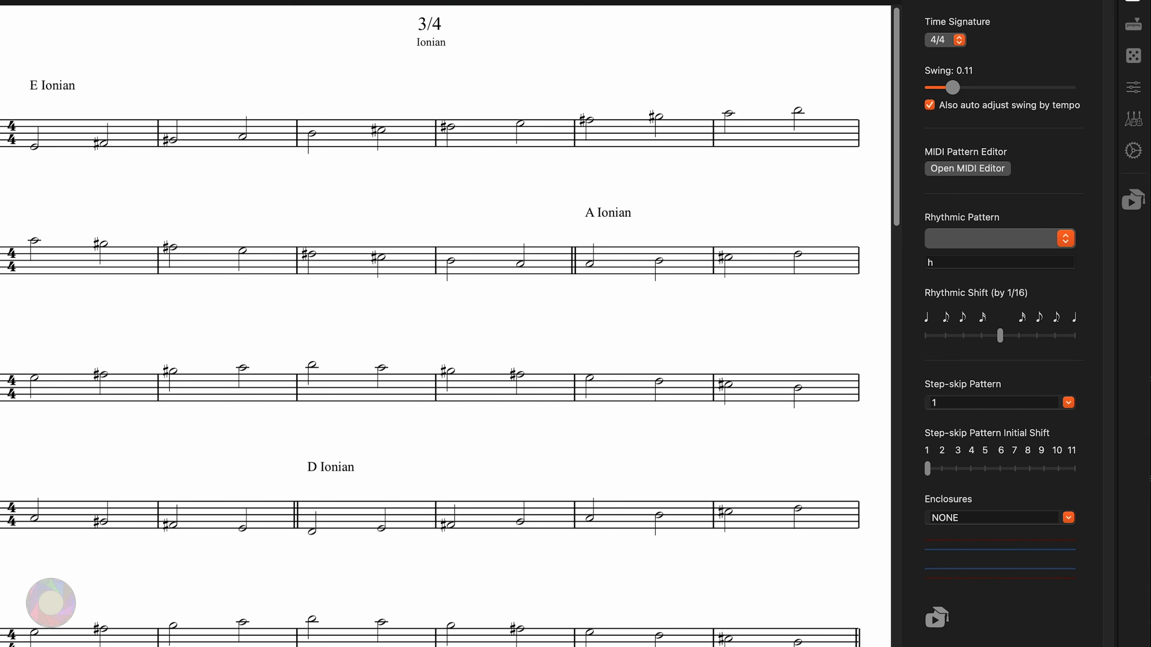
{"action": "left_click", "coordinate": [888, 262]}
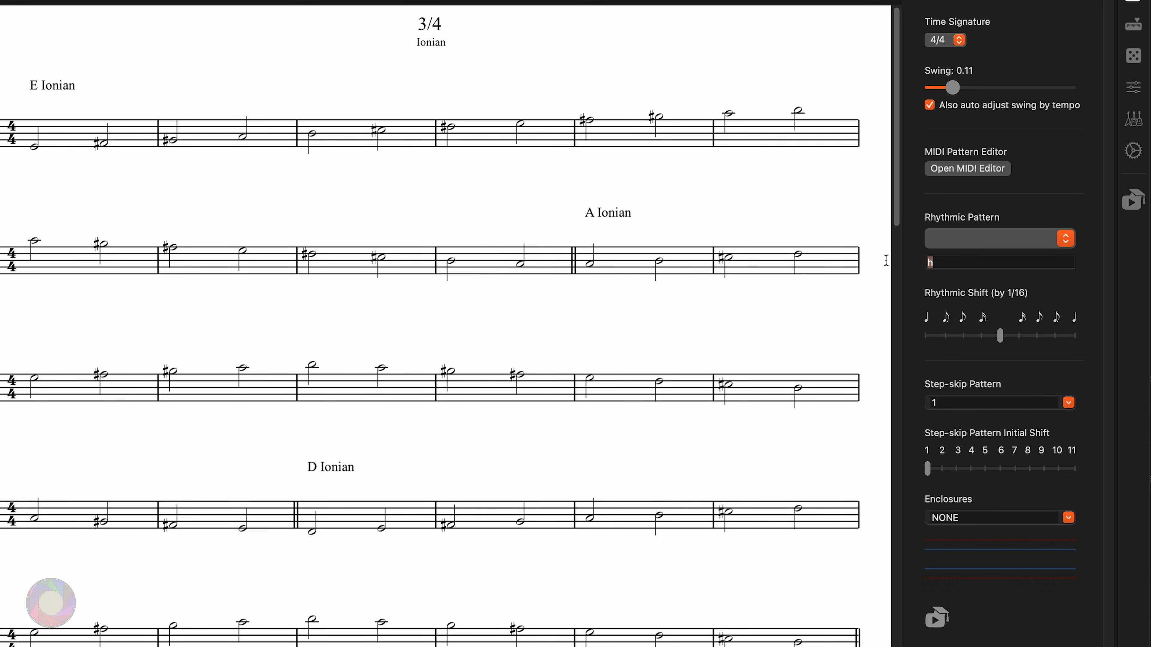
{"action": "type", "text": "q"}
{"action": "left_click", "coordinate": [889, 259]}
{"action": "left_click_drag", "start_coordinate": [938, 263], "coordinate": [896, 267]}
{"action": "type", "text": "e"}
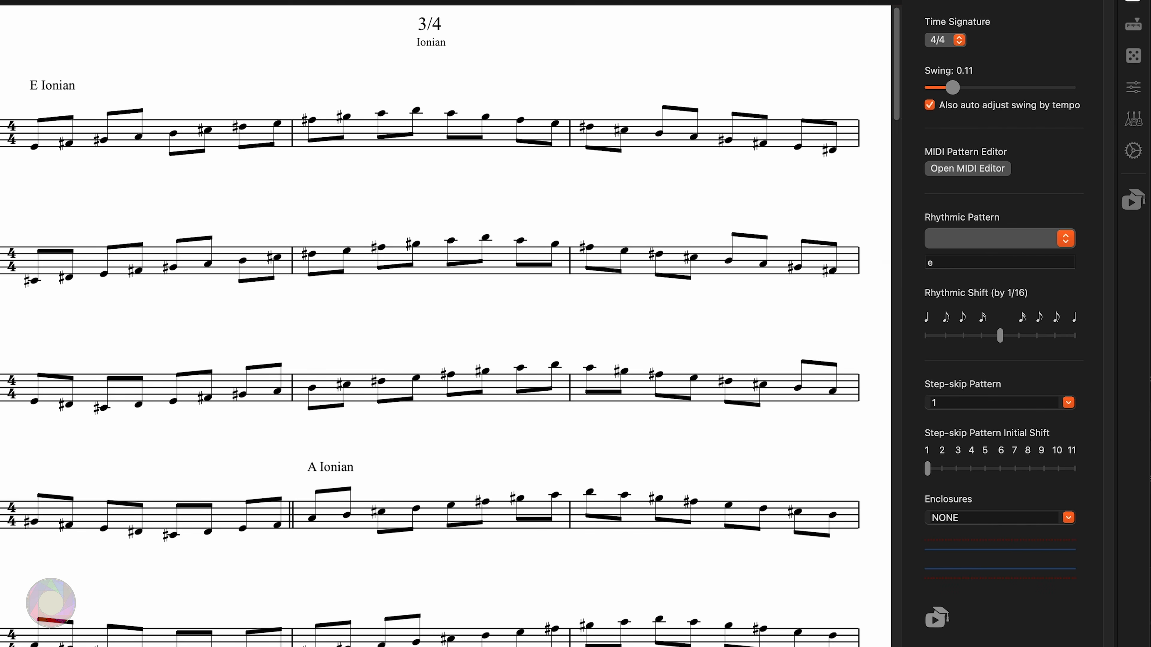
{"action": "left_click_drag", "start_coordinate": [943, 267], "coordinate": [888, 263]}
{"action": "type", "text": "s"}
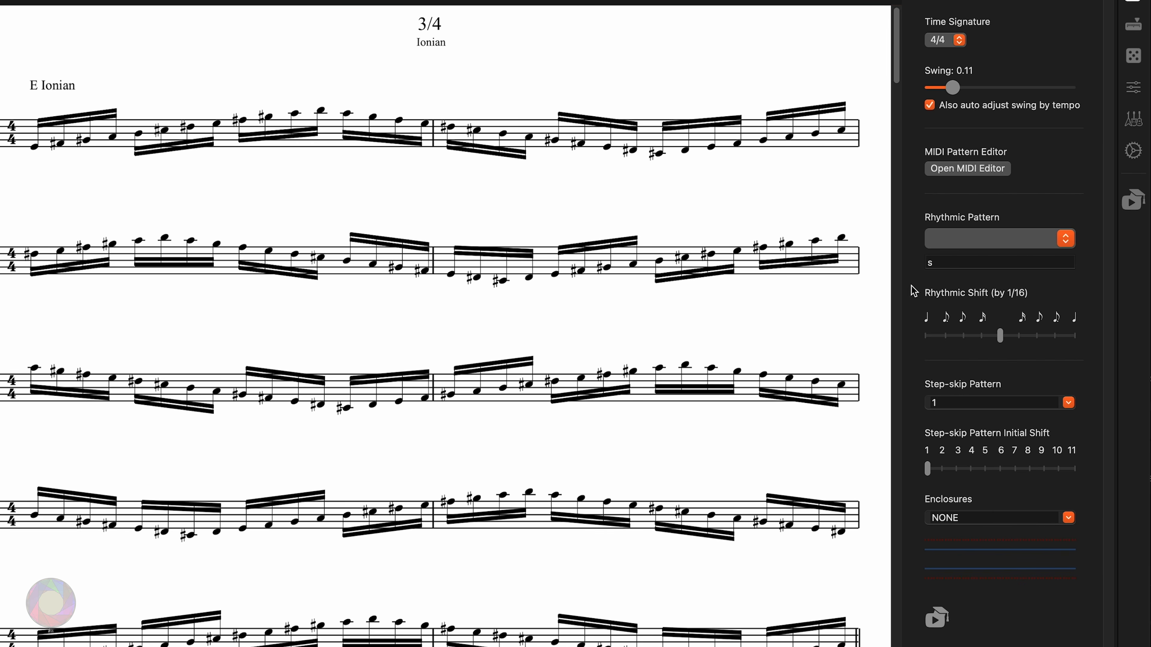
- Try the rhythmic pattern "rq e e", a quarter rest followed by two eighth notes
{"action": "left_click", "coordinate": [942, 265]}
{"action": "left_click_drag", "start_coordinate": [941, 265], "coordinate": [906, 263]}
{"action": "type", "text": "rq e e"}
{"action": "key", "text": "Return"}
- Try the rhythmic pattern "te te te e e", eighth-note triplets followed by two eighth notes
{"action": "left_click", "coordinate": [938, 267]}
{"action": "triple_click", "coordinate": [937, 267]}
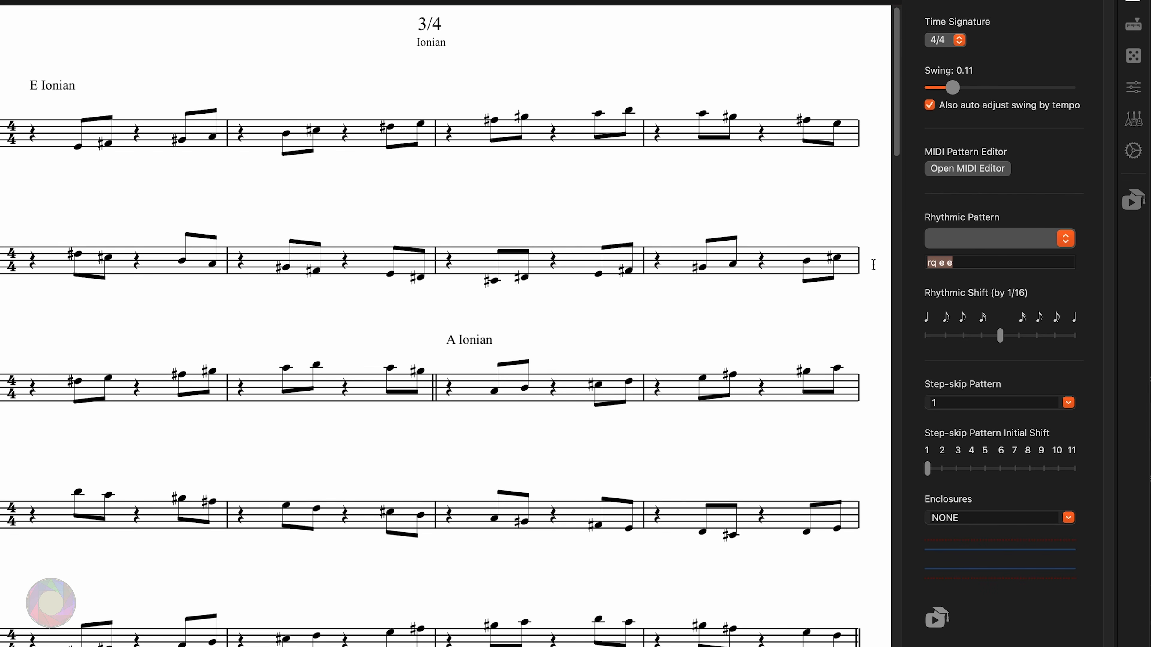
{"action": "type", "text": "te te te"}
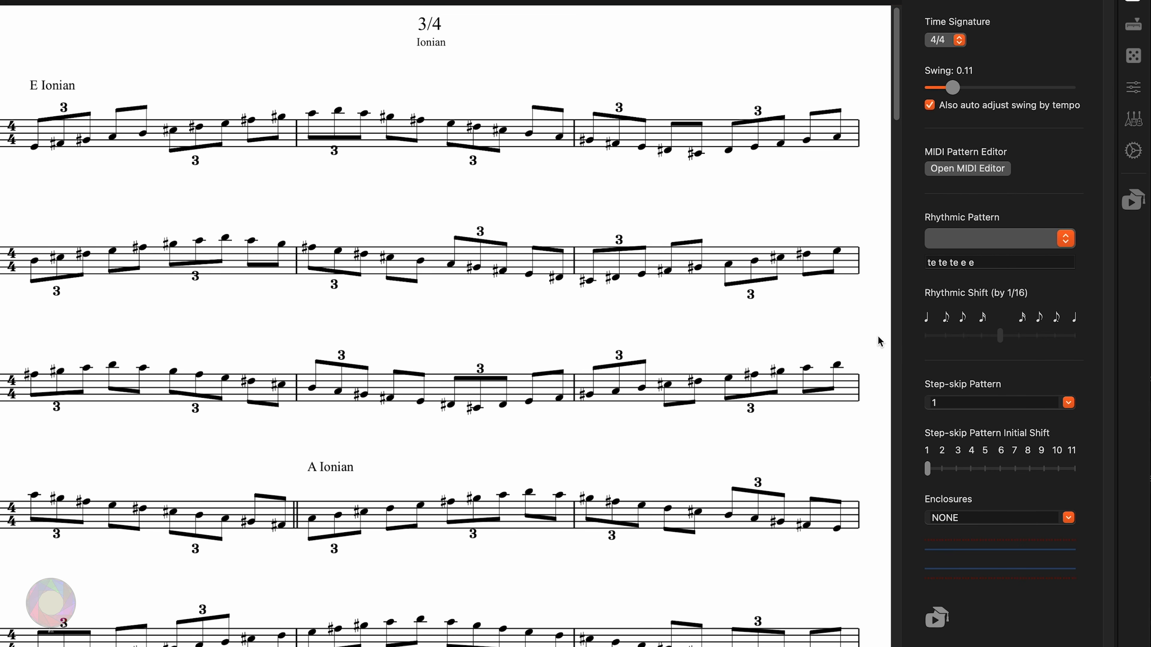
- Set the rhythmic pattern back to e and try shifting the rhythm
{"action": "triple_click", "coordinate": [972, 262]}
{"action": "type", "text": "e"}
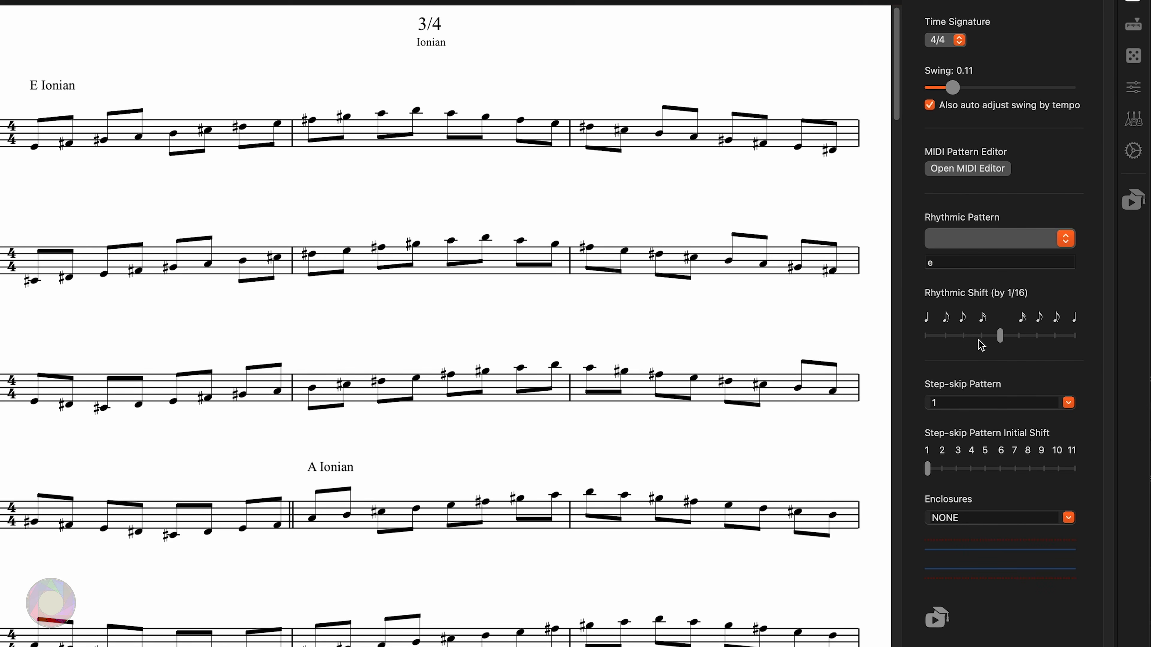
{"action": "left_click", "coordinate": [967, 338]}
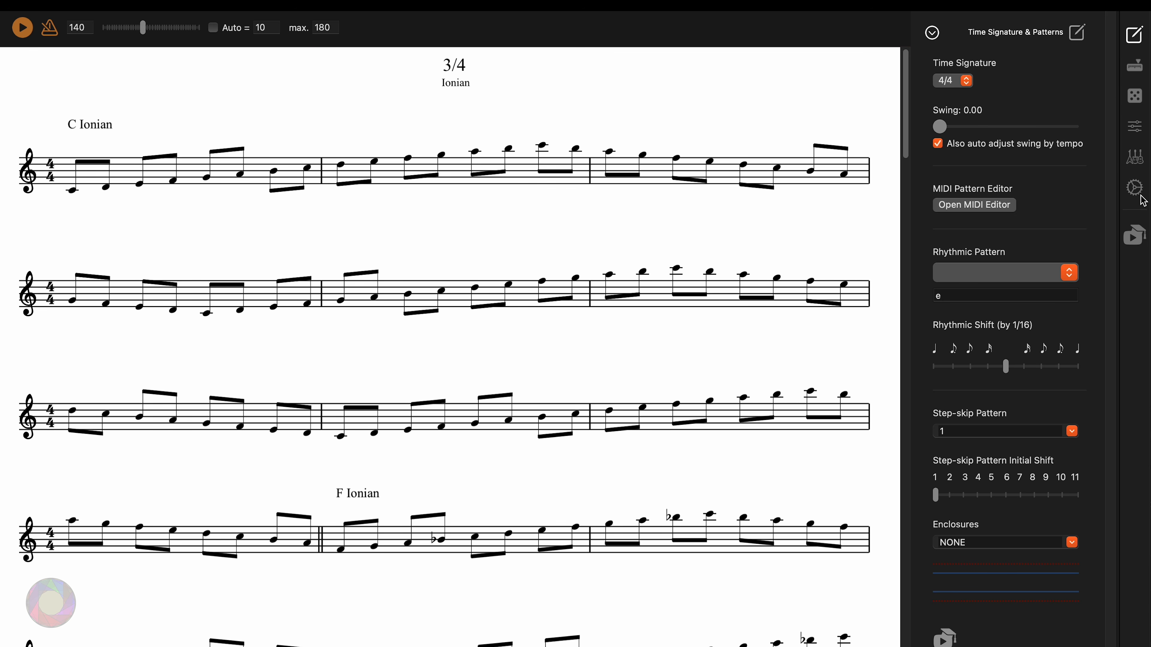
- Review the instrument settings and the bar count and all-keys settings, and return to the time signature and pattern settings
{"action": "left_click", "coordinate": [1134, 159]}
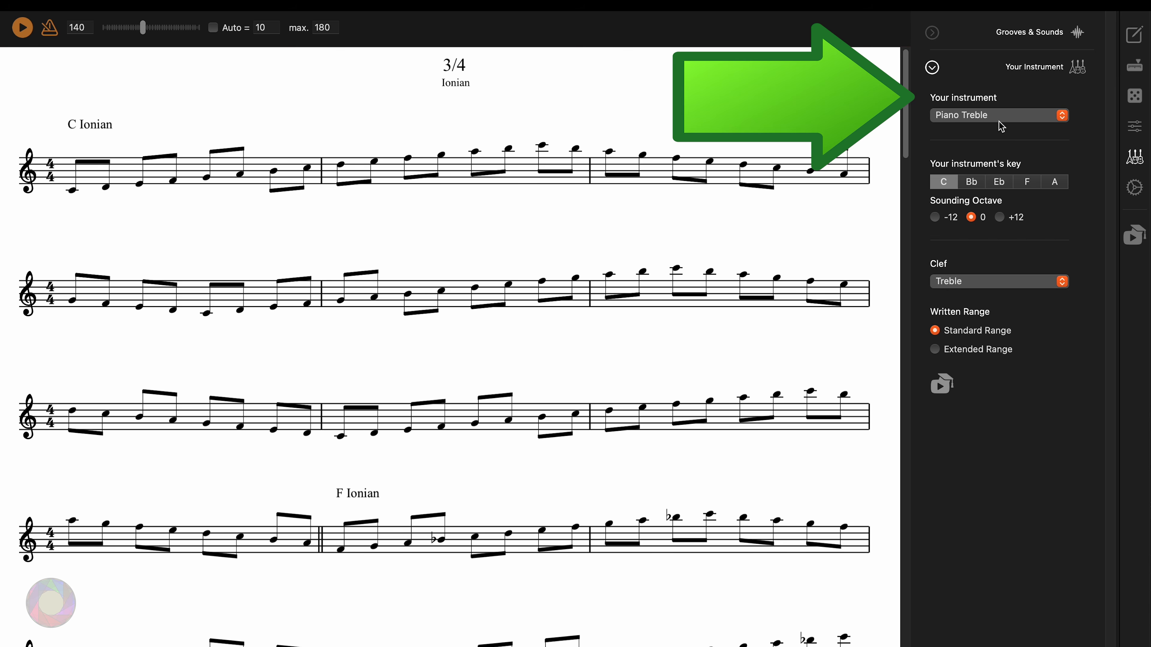
{"action": "left_click", "coordinate": [1003, 129]}
{"action": "left_click", "coordinate": [1051, 377]}
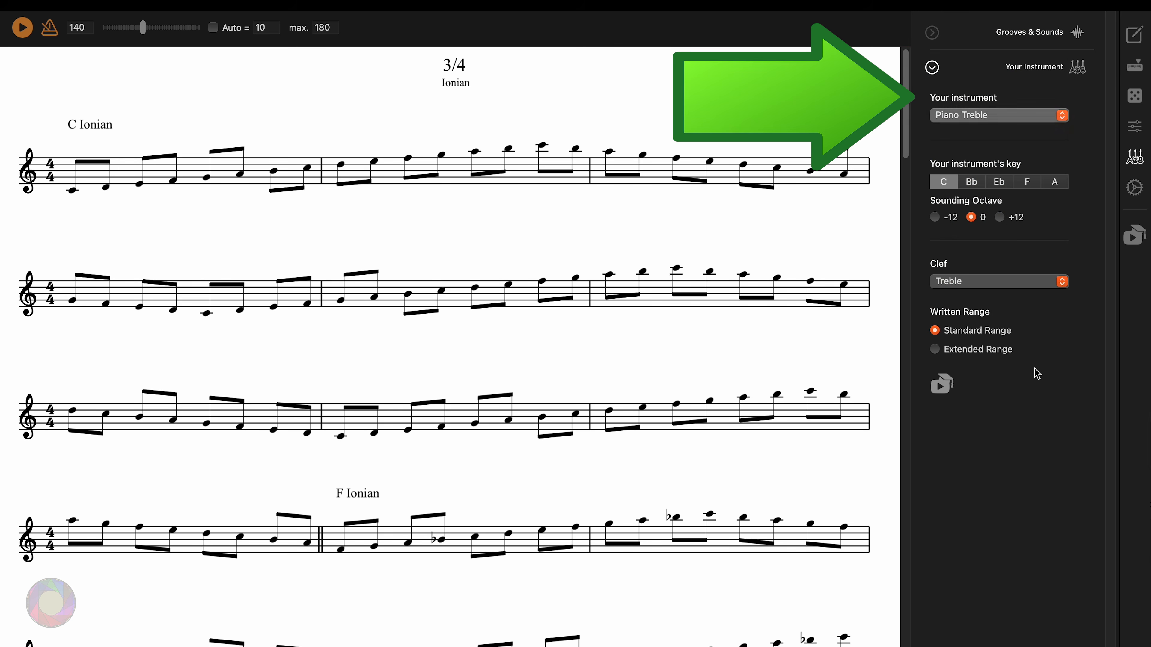
{"action": "left_click", "coordinate": [1135, 35]}
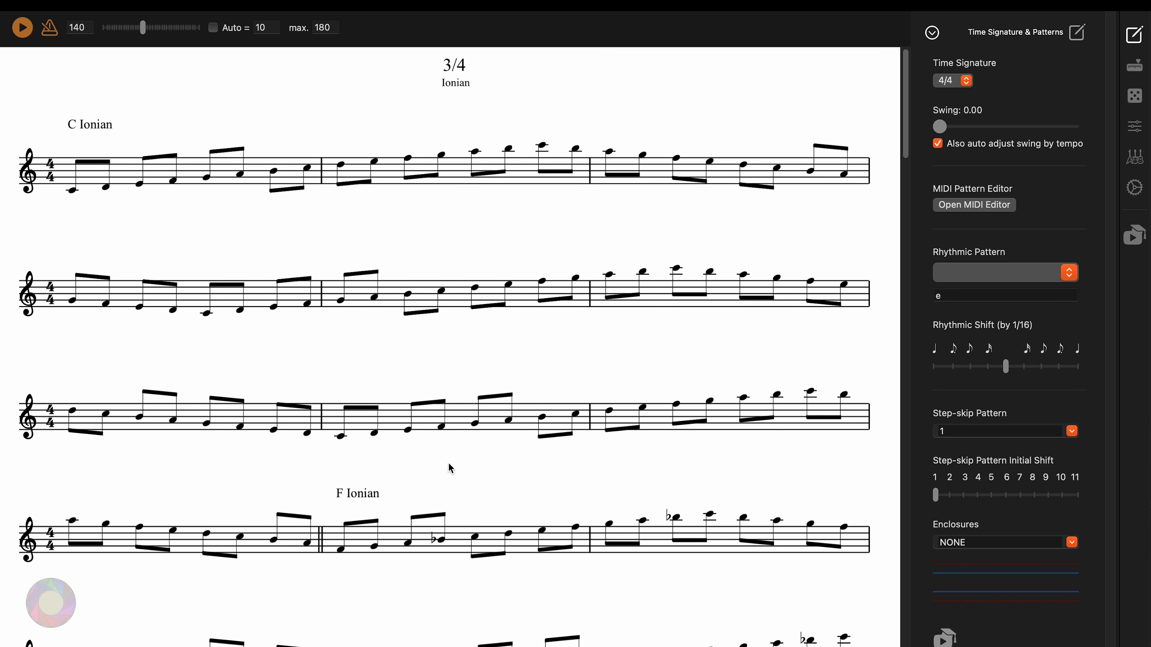
{"action": "left_click", "coordinate": [1135, 69]}
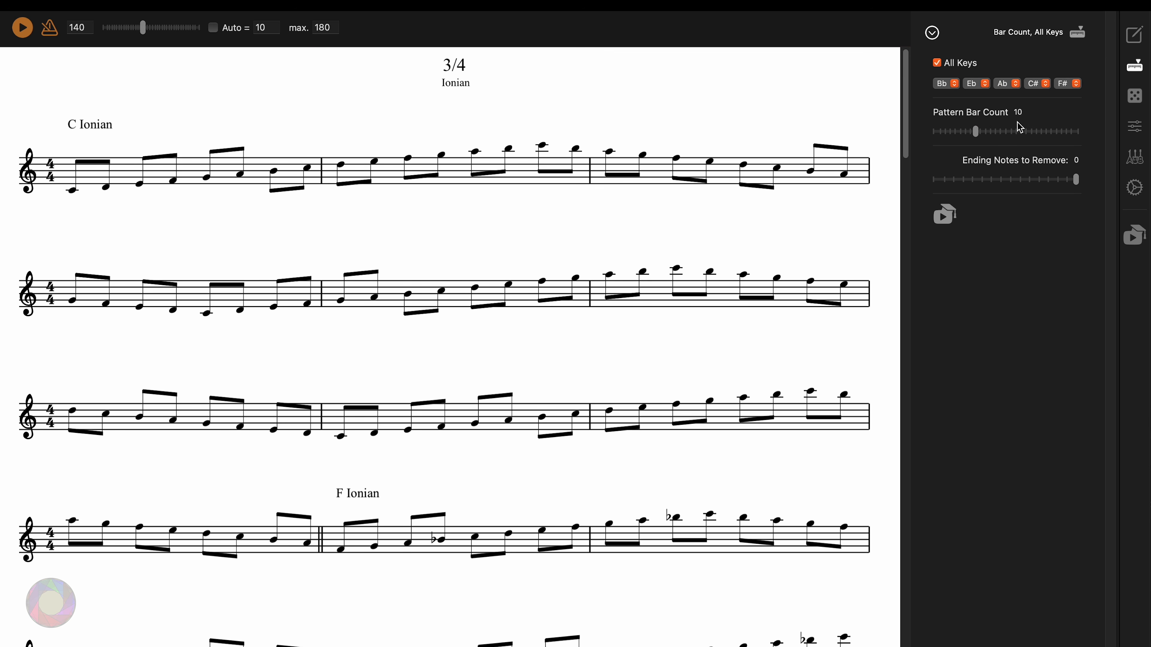
{"action": "left_click", "coordinate": [1136, 35]}
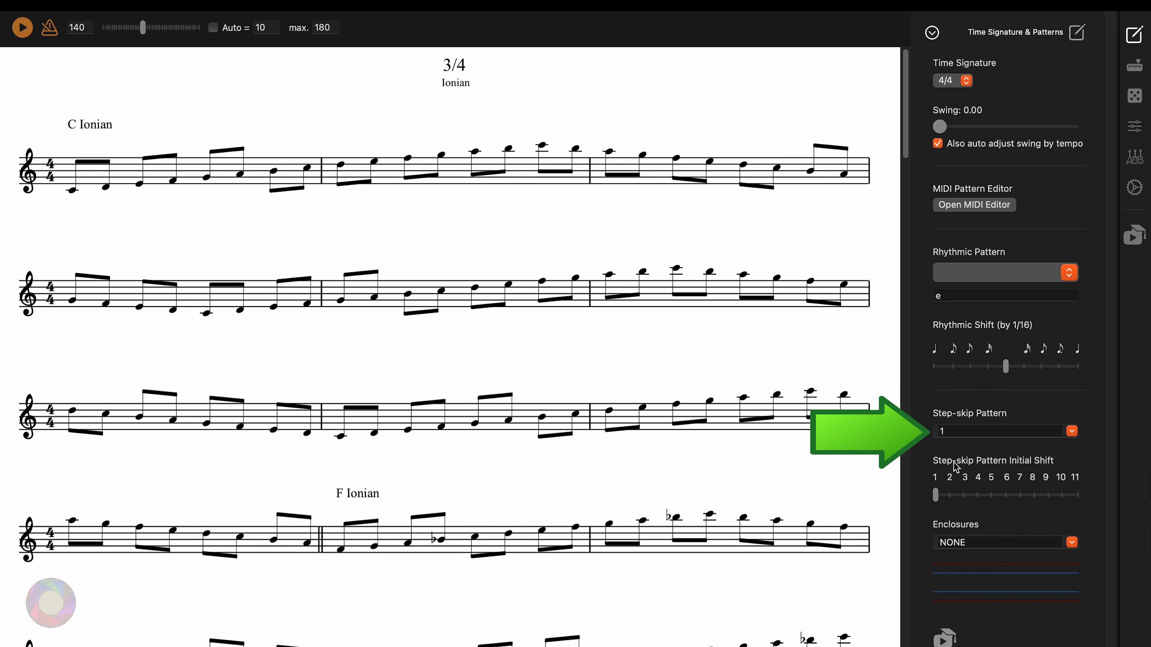
- Try the step-skip patterns -1, 2, 3 and 1,-1 in turn
{"action": "left_click", "coordinate": [954, 431]}
{"action": "key", "text": "BackSpace"}
{"action": "type", "text": "-1"}
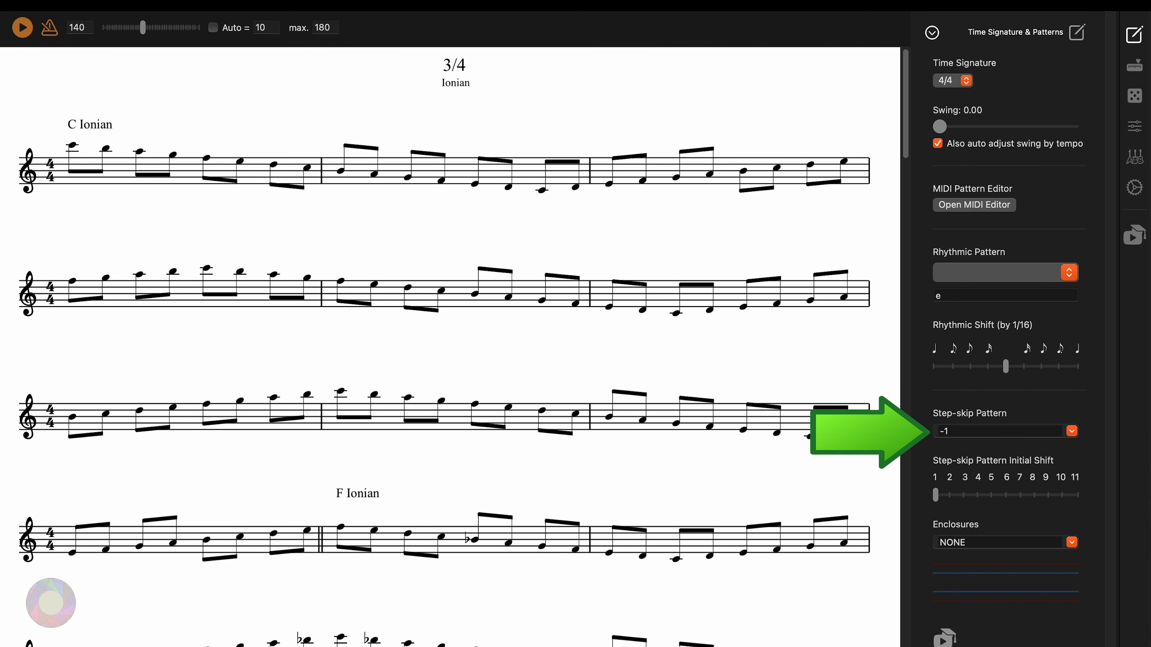
{"action": "key", "text": "BackSpace"}
{"action": "key", "text": "BackSpace"}
{"action": "type", "text": "2"}
{"action": "left_click_drag", "start_coordinate": [962, 433], "coordinate": [924, 433]}
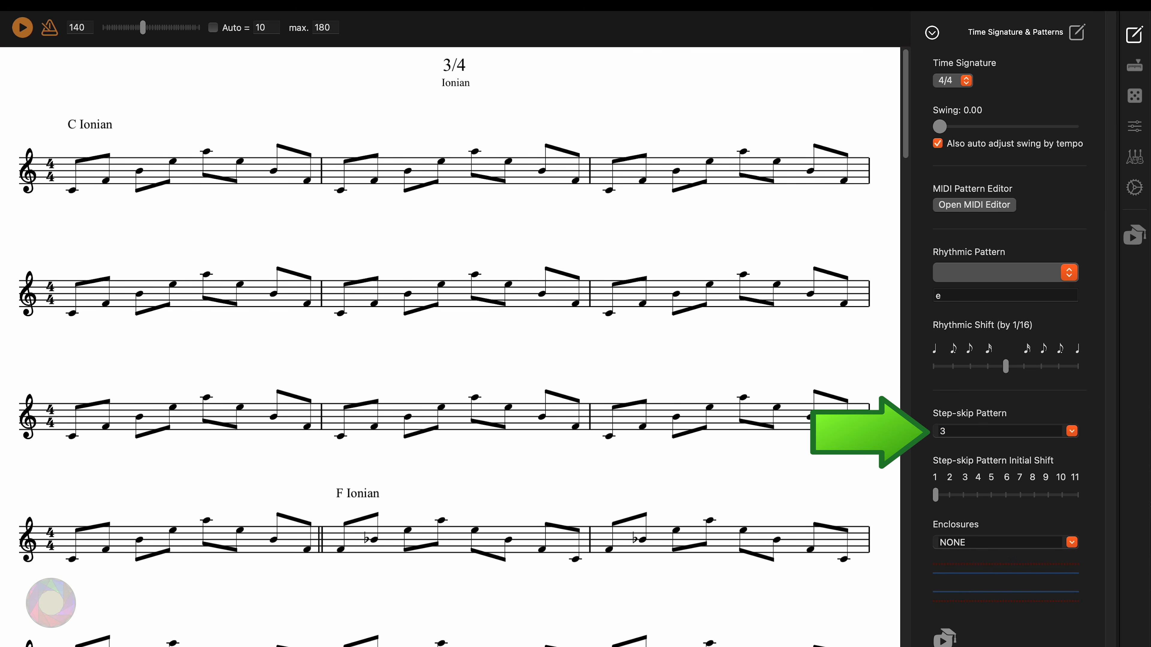
{"action": "left_click_drag", "start_coordinate": [964, 433], "coordinate": [920, 430]}
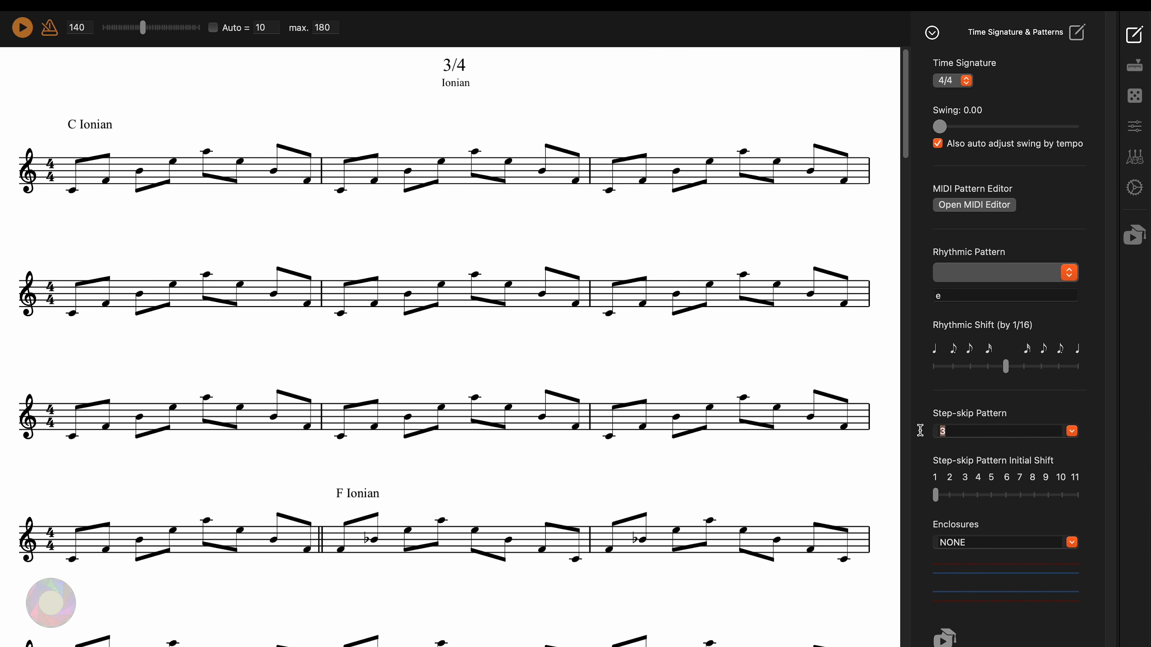
{"action": "type", "text": "1,-1"}
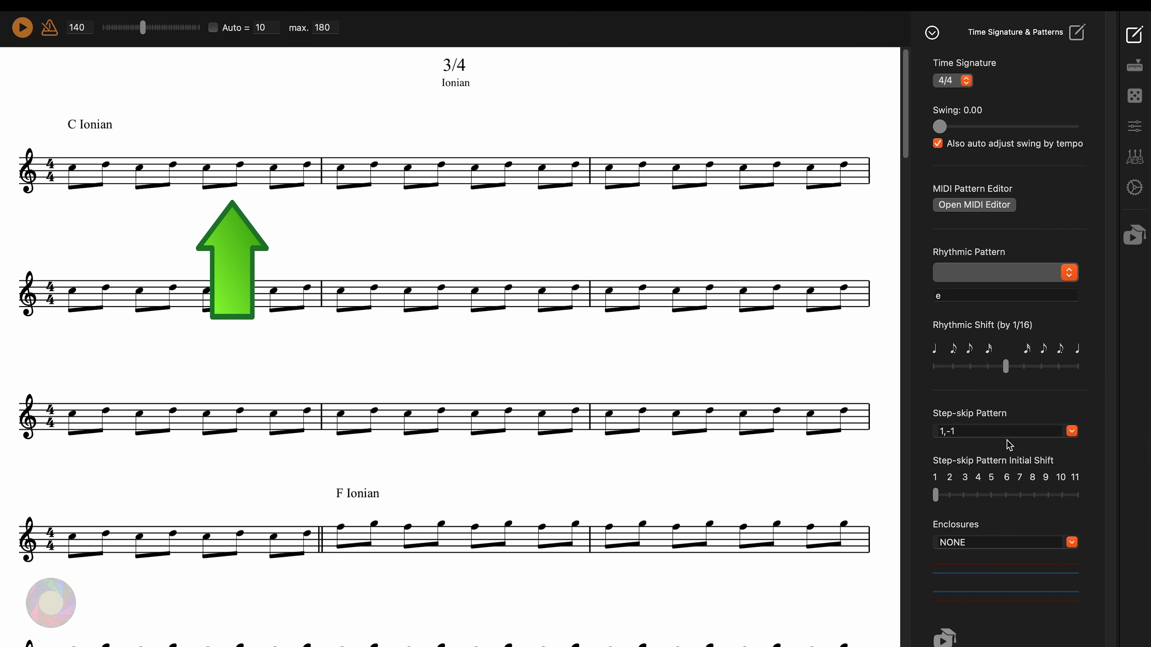
- Set the step-skip pattern to 1,2,-1
{"action": "left_click_drag", "start_coordinate": [964, 432], "coordinate": [915, 430]}
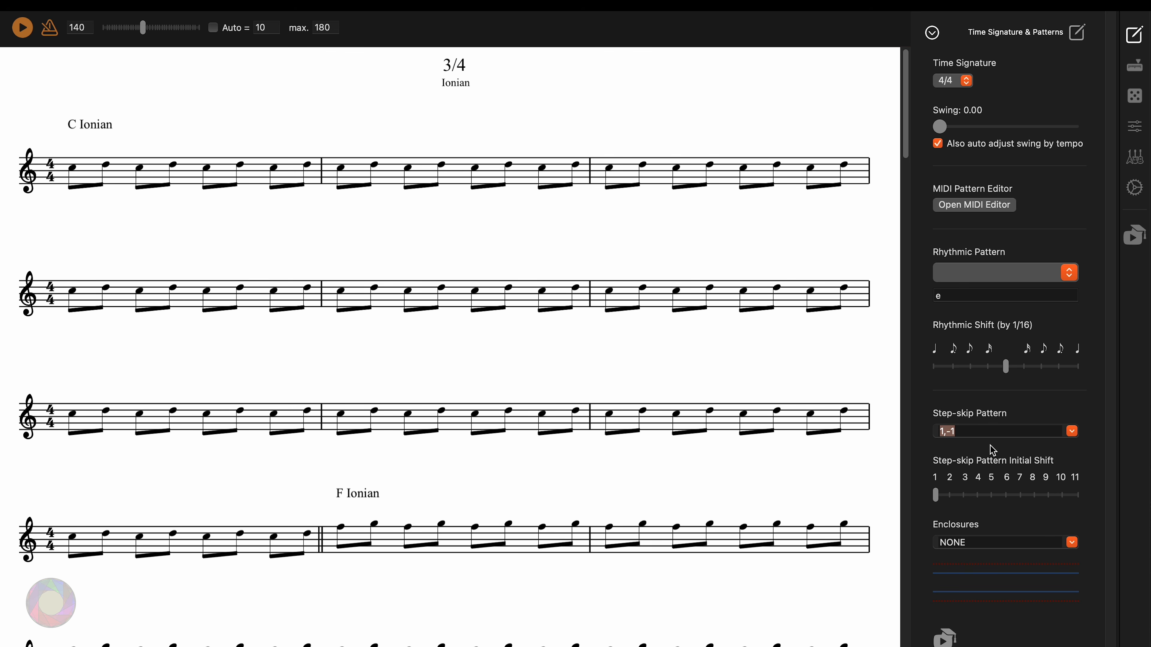
{"action": "type", "text": "1"}
{"action": "key", "text": "Return"}
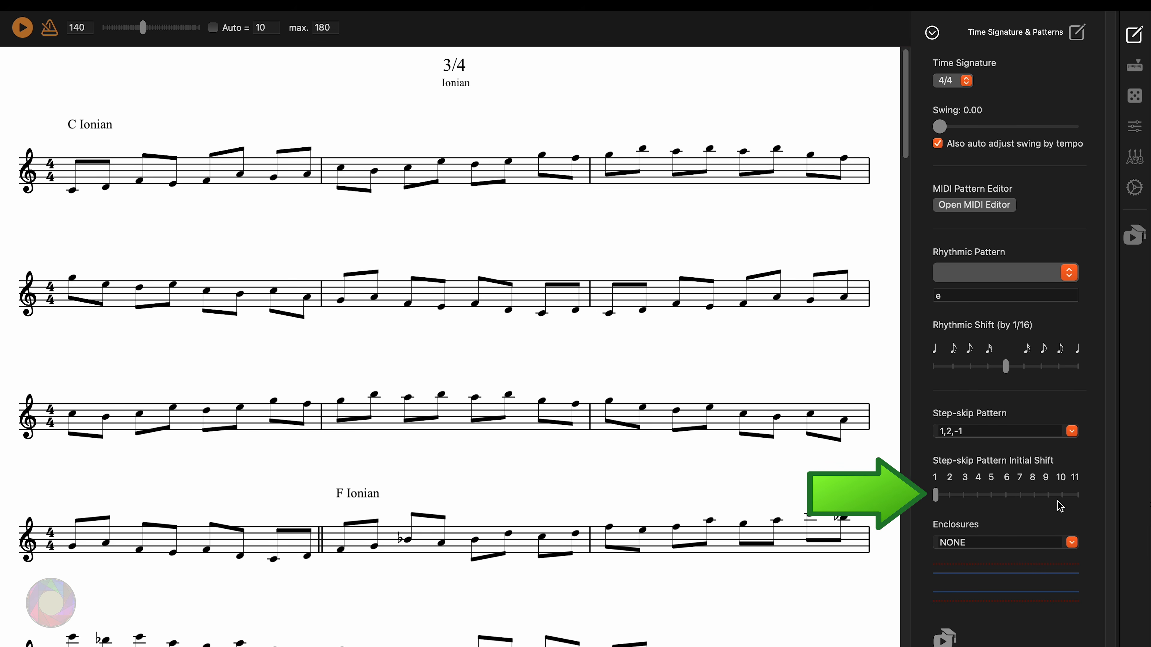
- Try shifting the start of the step-skip pattern to 2 and 3, and return the initial shift to 1
{"action": "left_click", "coordinate": [952, 501]}
{"action": "left_click", "coordinate": [967, 498]}
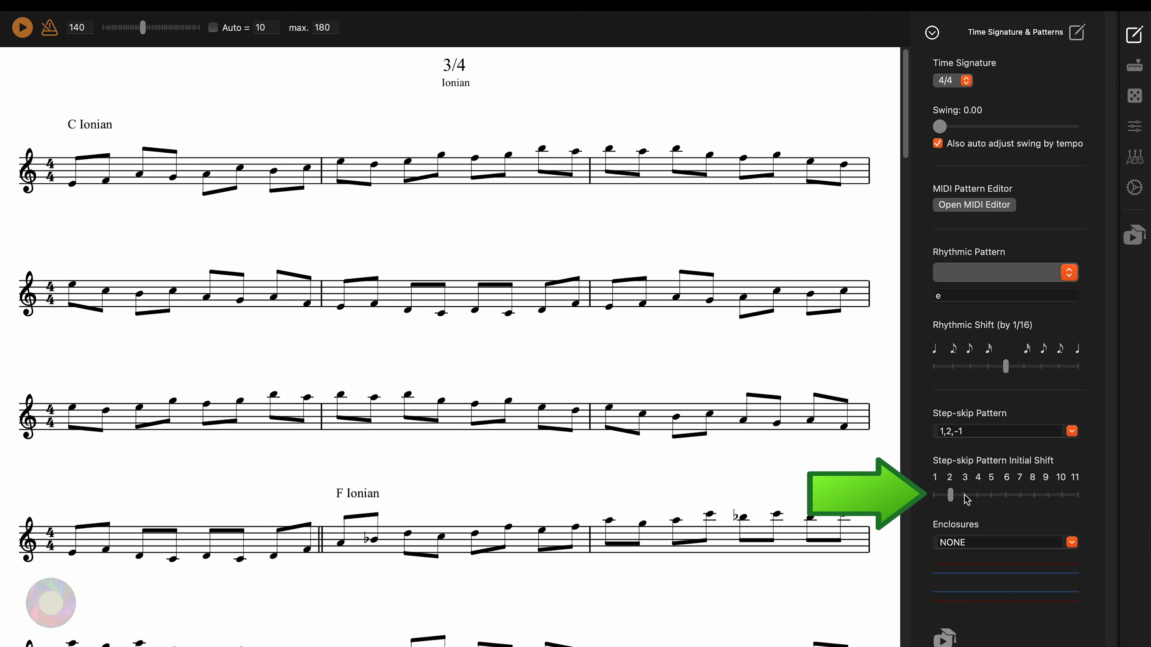
{"action": "left_click", "coordinate": [936, 498]}
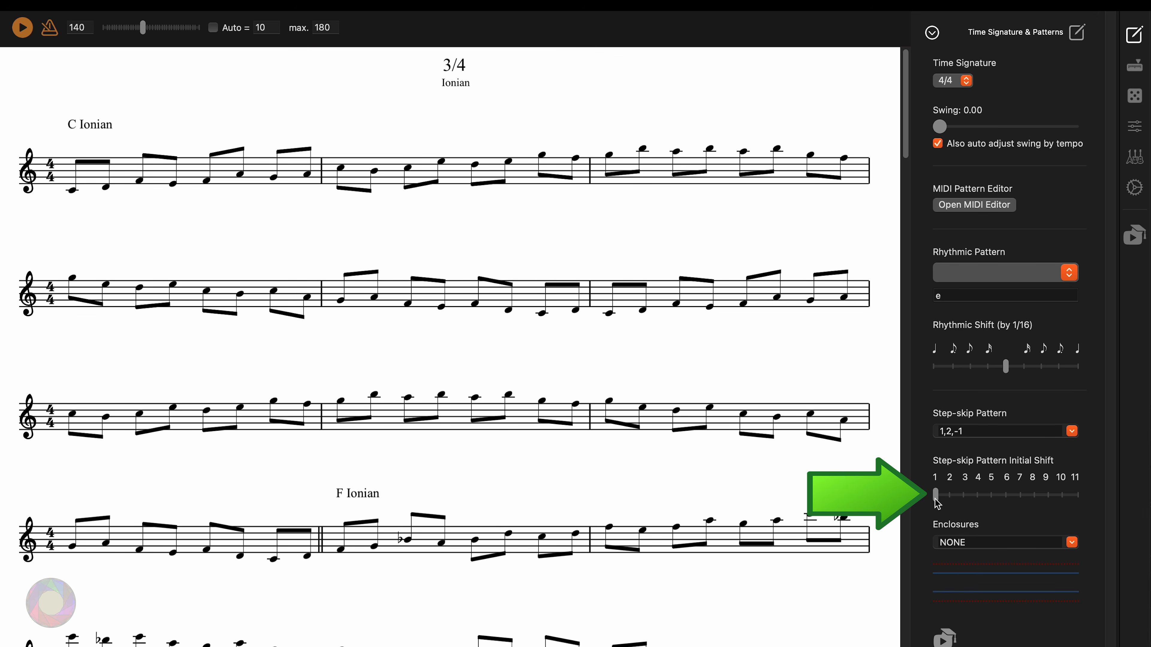
- Look through the available enclosure options without choosing one
{"action": "left_click", "coordinate": [1073, 543]}
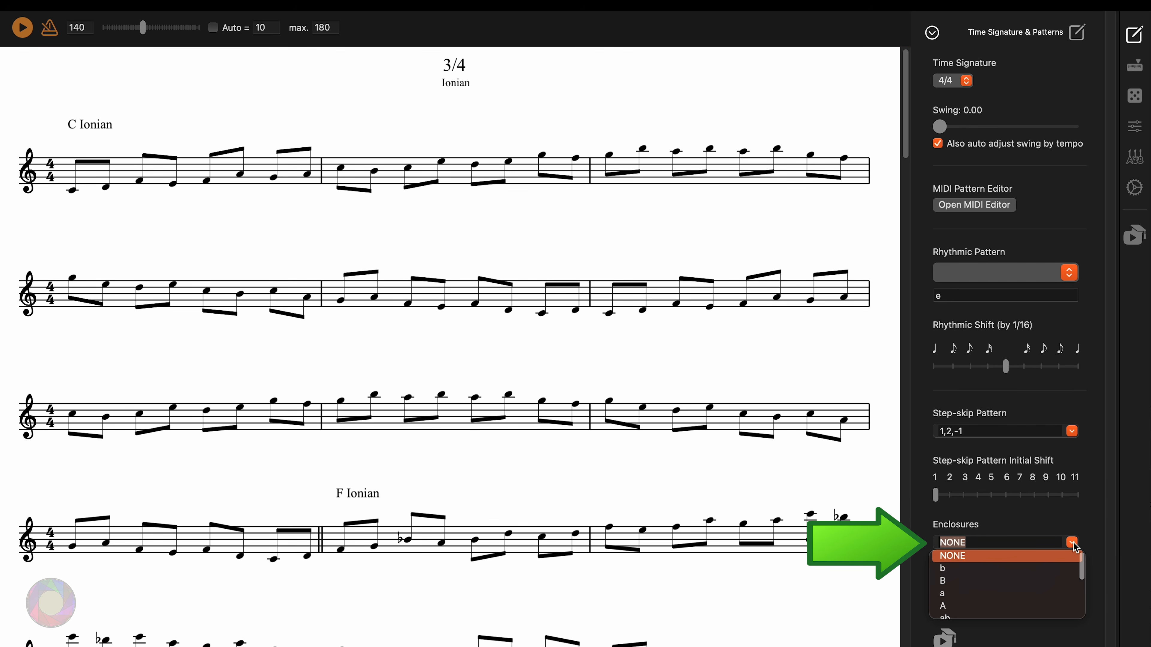
{"action": "left_click", "coordinate": [1077, 526]}
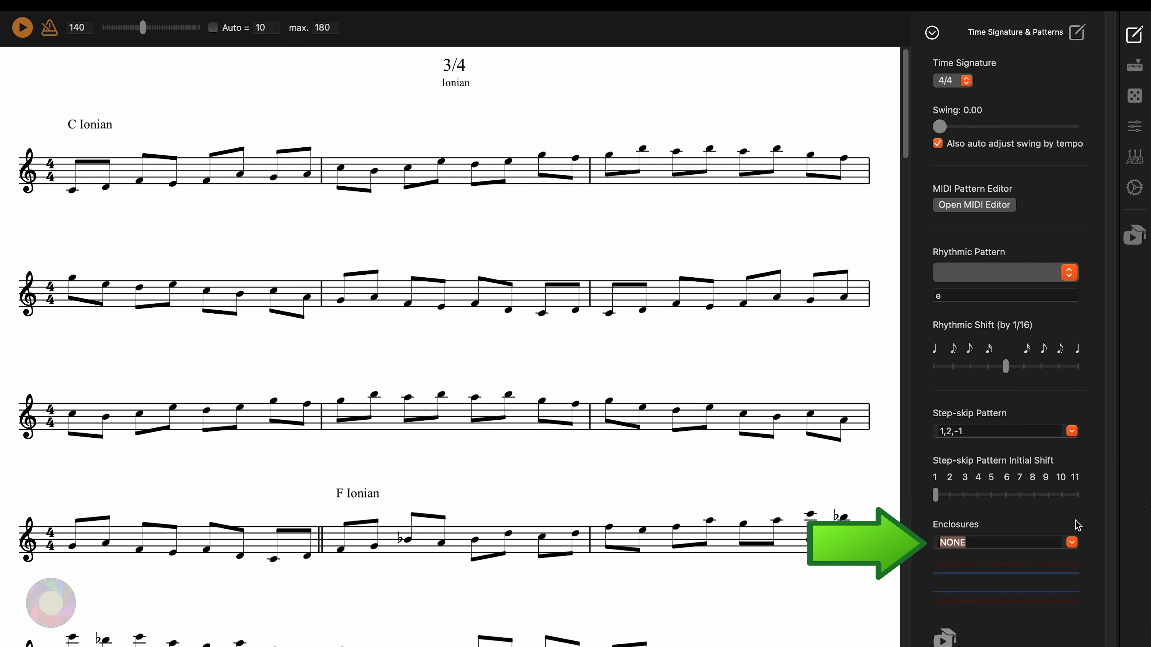
- Enable the staff preference that colours the first note of each step-skip pattern repetition blue, and return to the pattern settings
{"action": "left_click", "coordinate": [1135, 187]}
{"action": "left_click", "coordinate": [932, 67]}
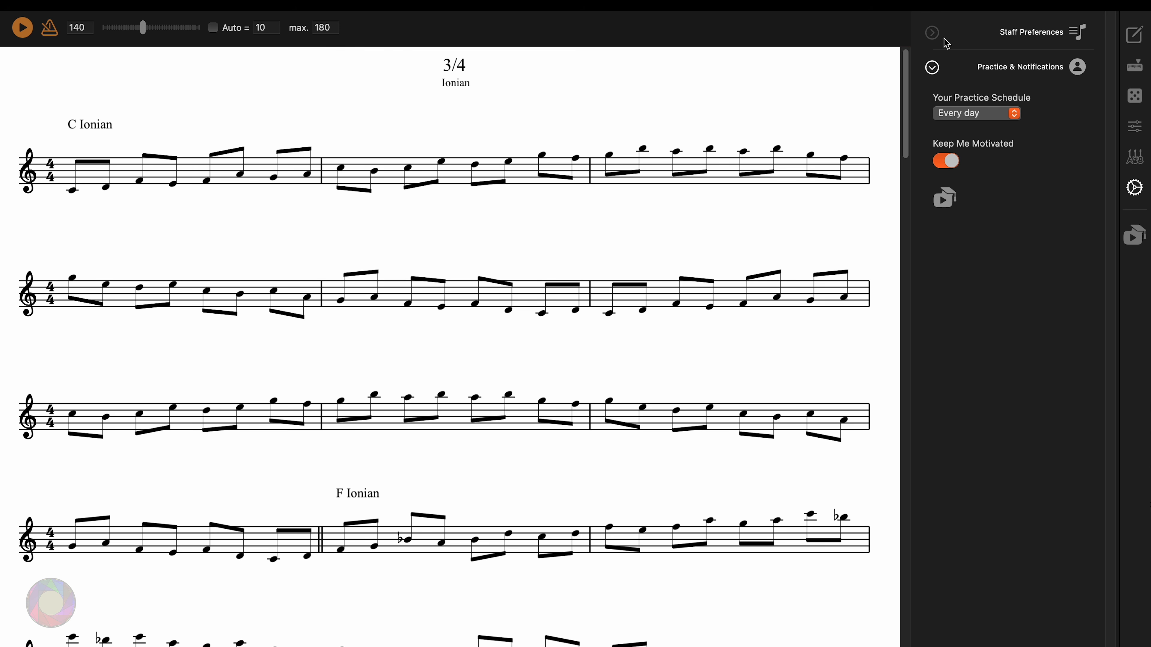
{"action": "left_click", "coordinate": [932, 32]}
{"action": "left_click", "coordinate": [937, 342]}
{"action": "left_click", "coordinate": [1134, 37]}
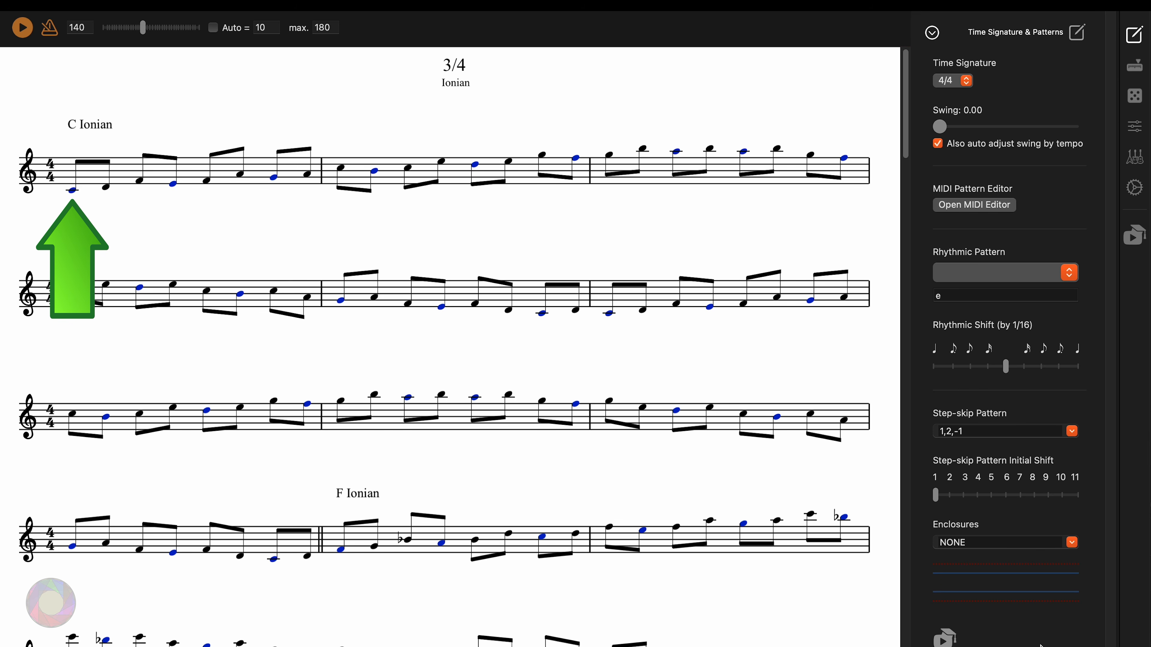
- Try a step-skip pattern of 1 on the exercise, and restore the pattern to 1,2,-1
{"action": "left_click", "coordinate": [970, 432]}
{"action": "type", "text": "1"}
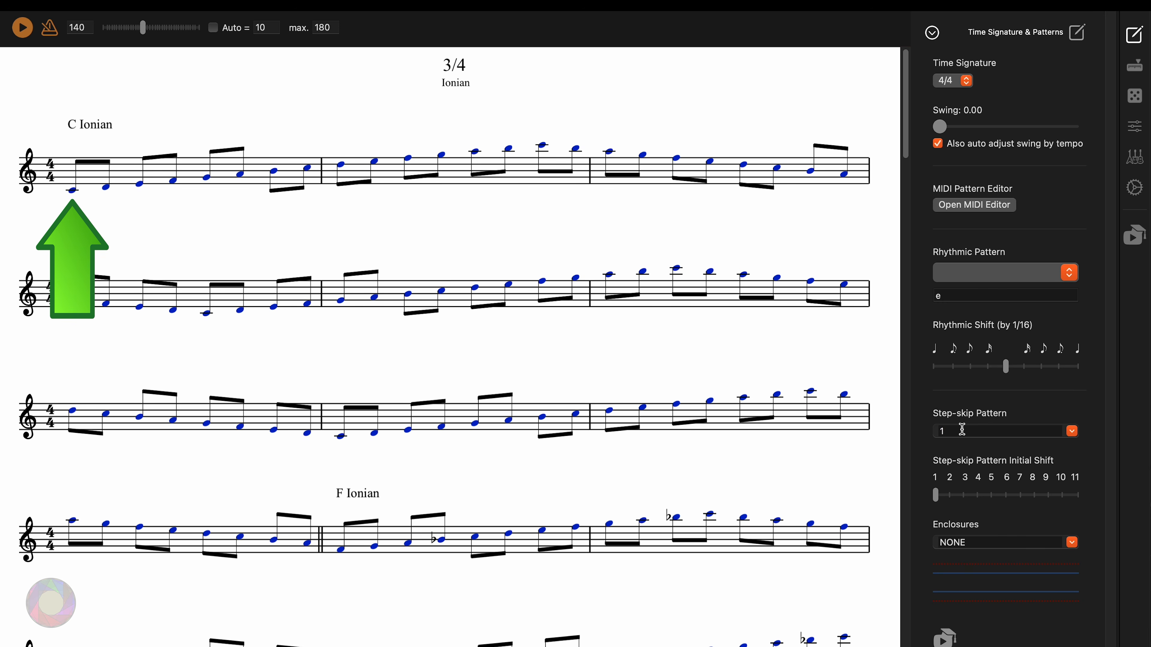
{"action": "type", "text": ",2,-1"}
{"action": "key", "text": "Return"}
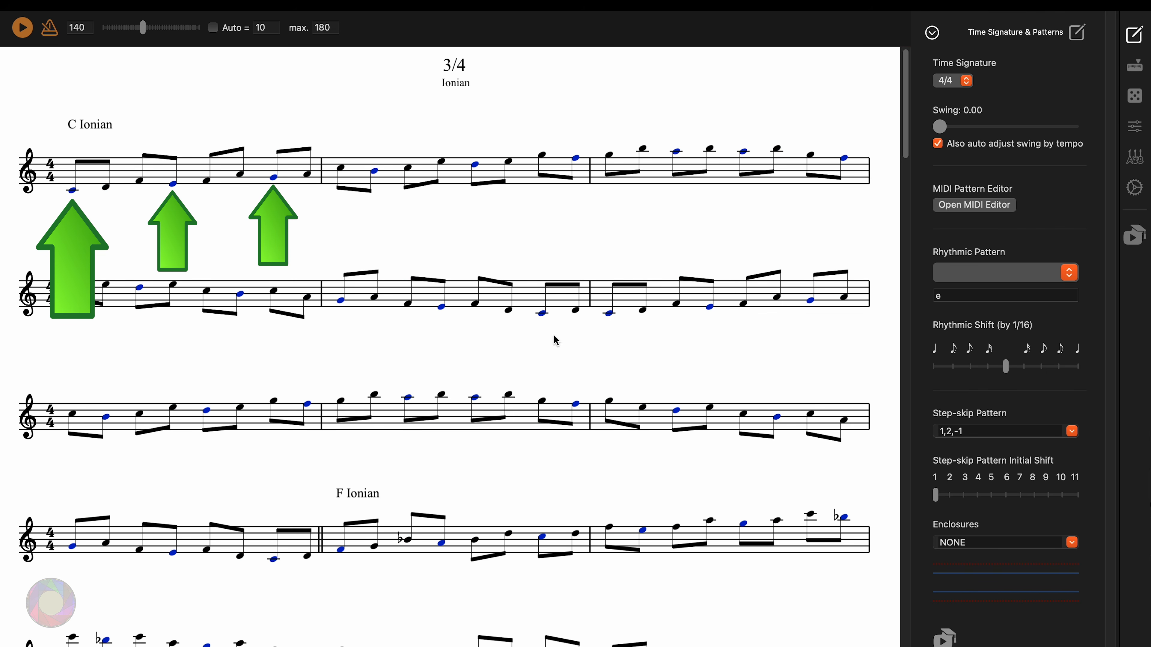
- Try the chromatic-below (b), diatonic-below (B) and chromatic-above (a) enclosures, and reset the enclosures to NONE
{"action": "left_click", "coordinate": [1069, 544]}
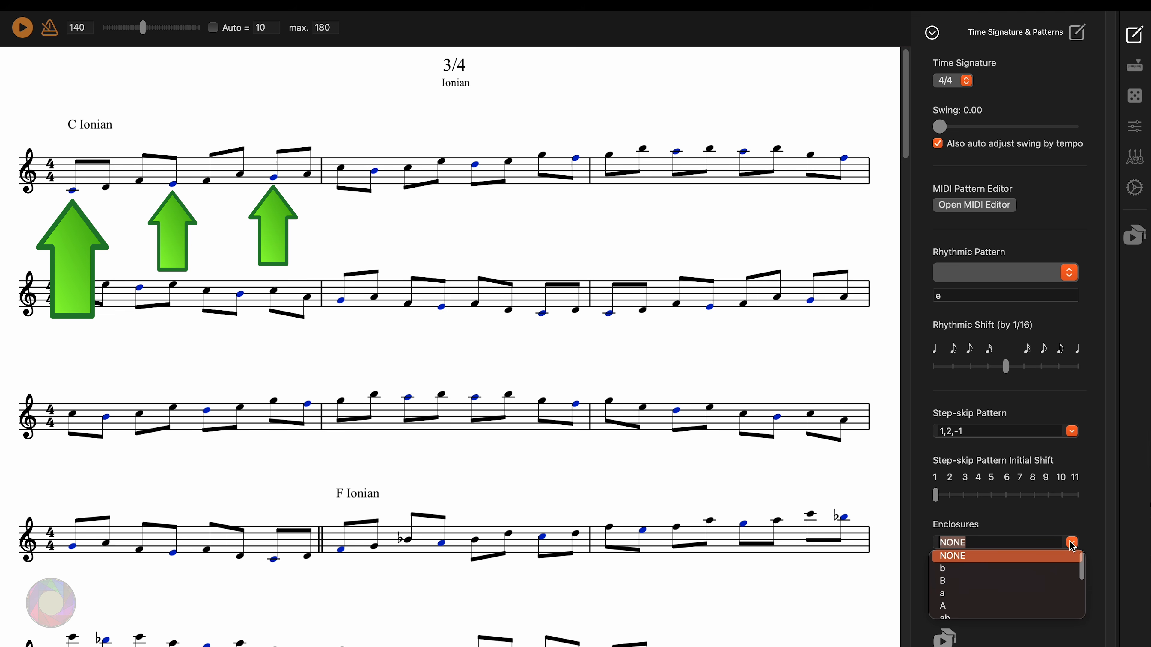
{"action": "left_click", "coordinate": [948, 573]}
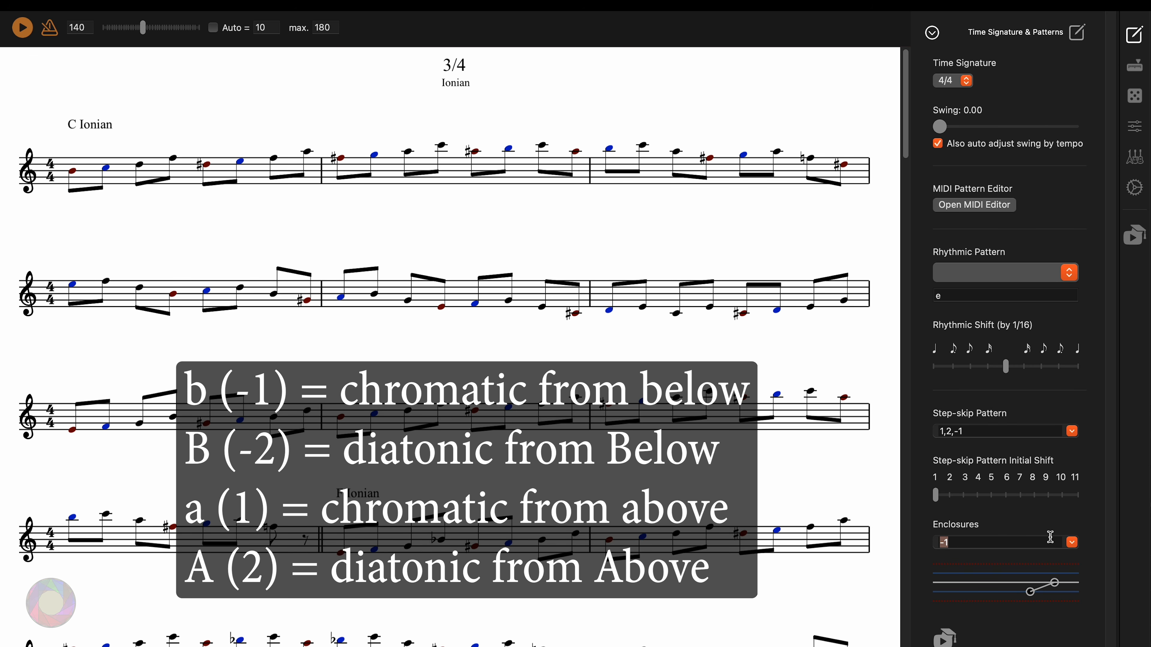
{"action": "left_click", "coordinate": [1072, 543]}
{"action": "left_click", "coordinate": [954, 582]}
{"action": "left_click", "coordinate": [1069, 542]}
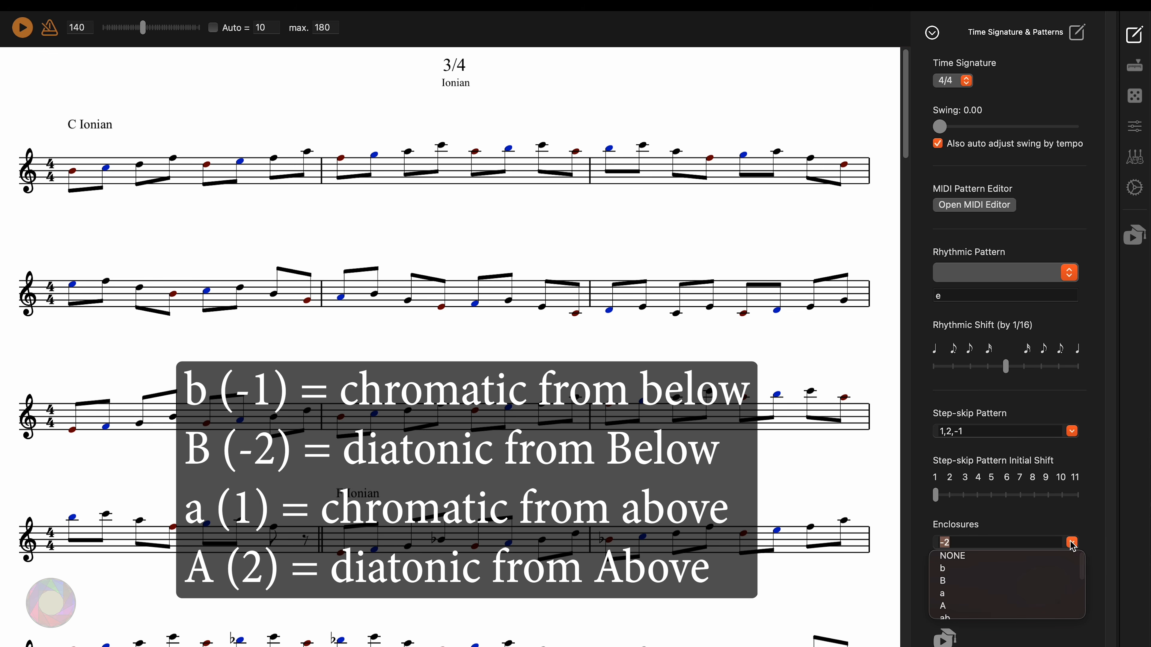
{"action": "left_click", "coordinate": [950, 593]}
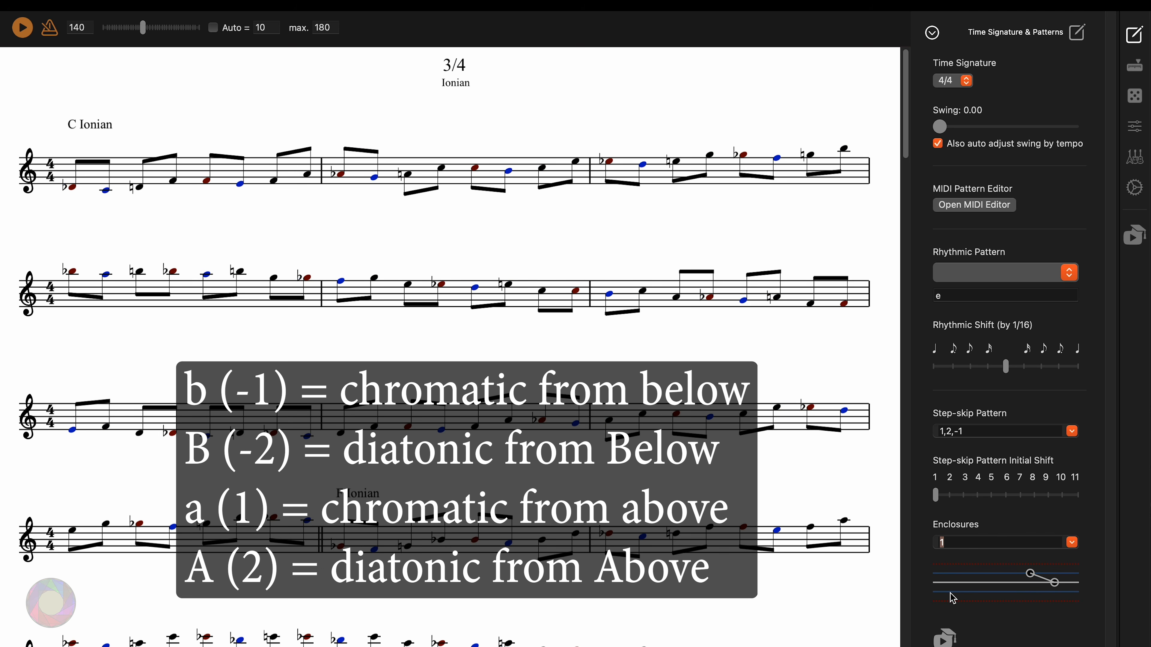
{"action": "left_click", "coordinate": [1072, 543]}
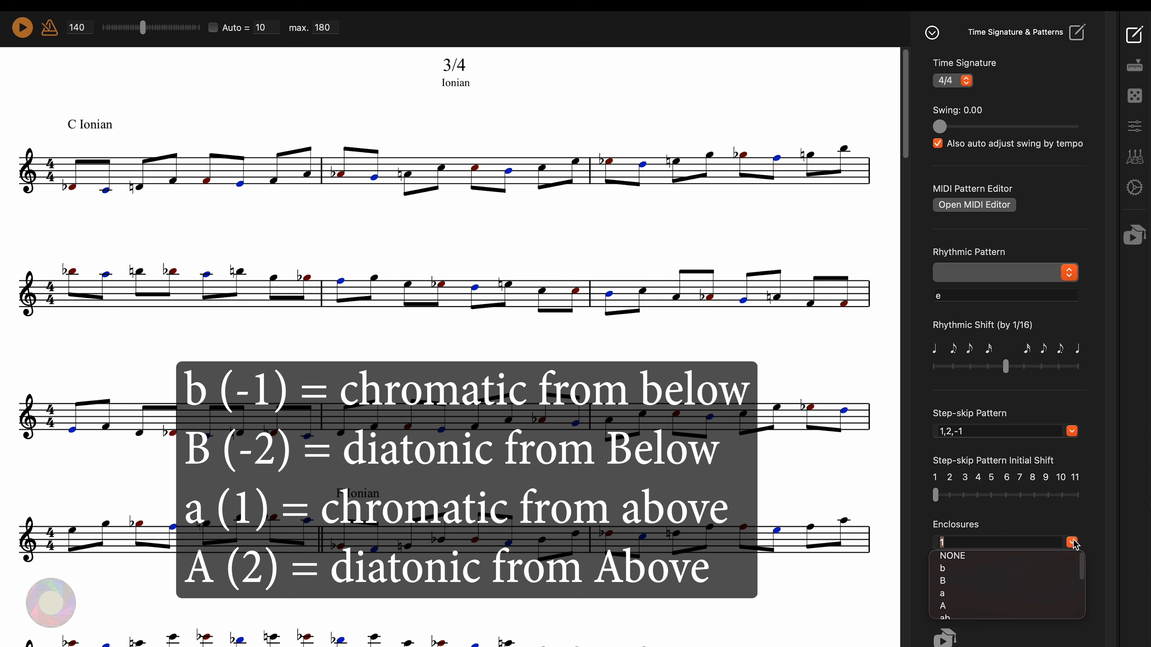
{"action": "left_click", "coordinate": [956, 559]}
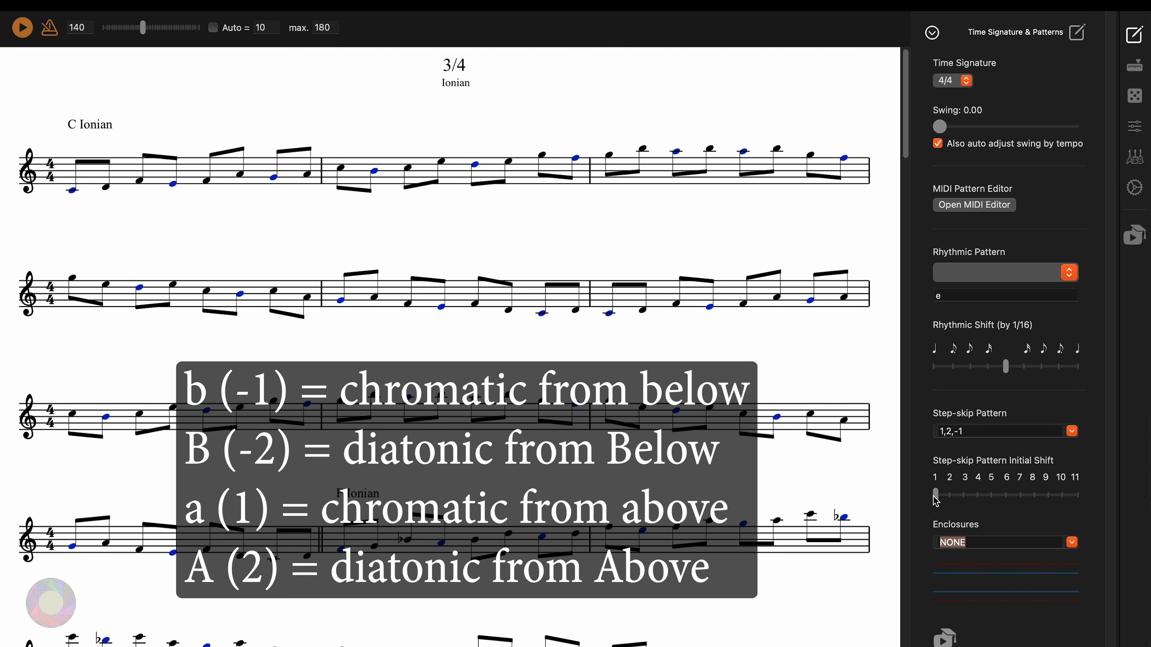
- Apply the b enclosure and play a stretch of the exercise, and switch the enclosure to A
{"action": "left_click", "coordinate": [1073, 544]}
{"action": "left_click", "coordinate": [951, 572]}
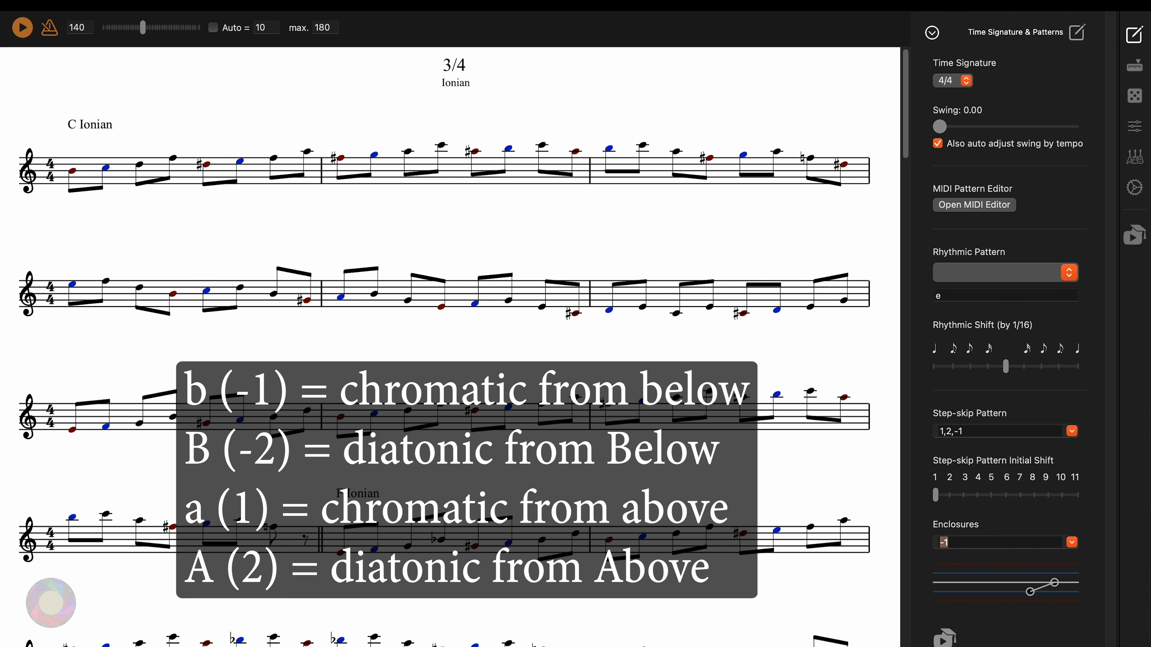
{"action": "left_click", "coordinate": [23, 28]}
{"action": "left_click", "coordinate": [22, 27]}
{"action": "left_click", "coordinate": [1072, 542]}
{"action": "left_click", "coordinate": [951, 607]}
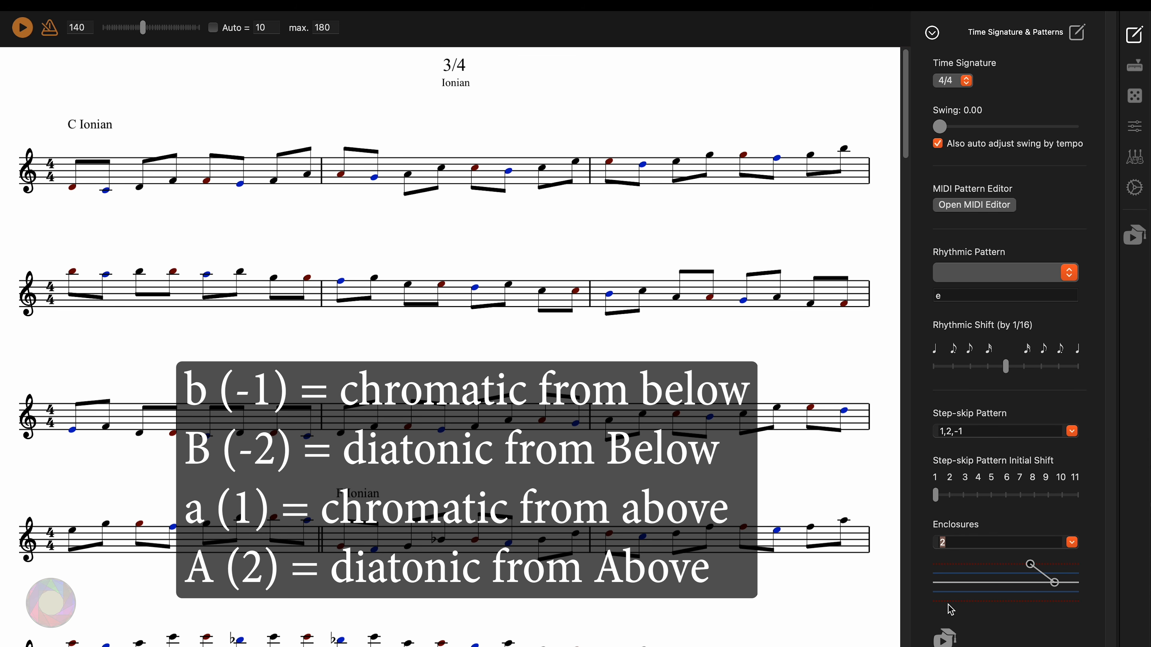
- Set a custom enclosure of -1,-1,-1 and play a stretch of the exercise
{"action": "type", "text": "-1,-1,-1"}
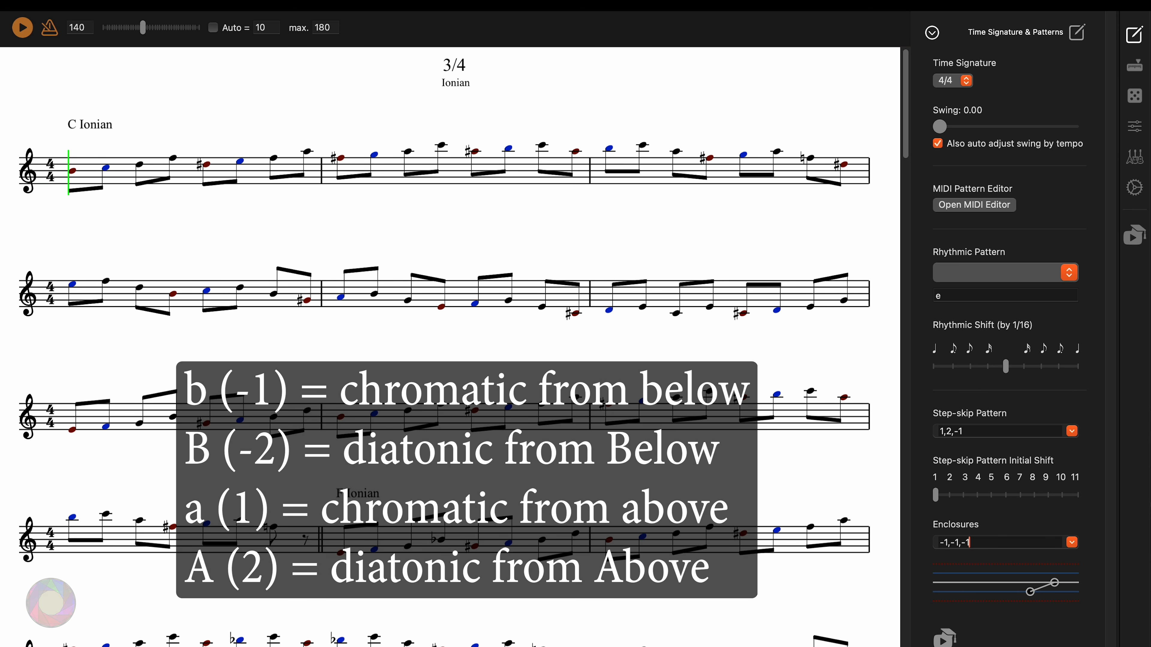
{"action": "key", "text": "Return"}
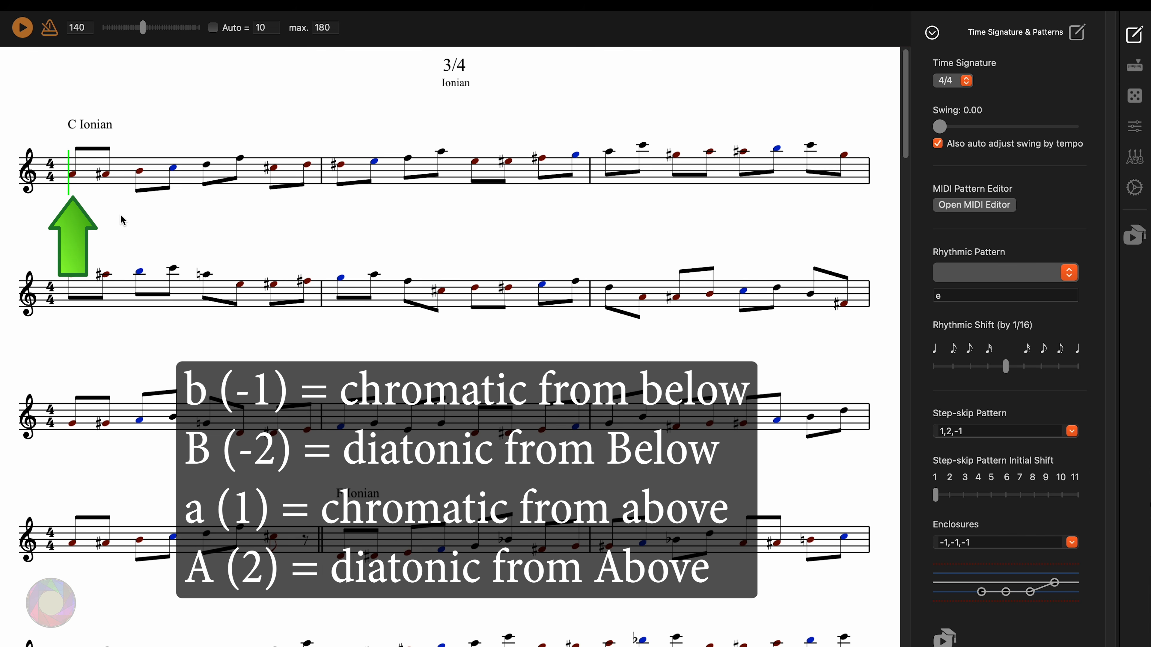
{"action": "left_click", "coordinate": [24, 30]}
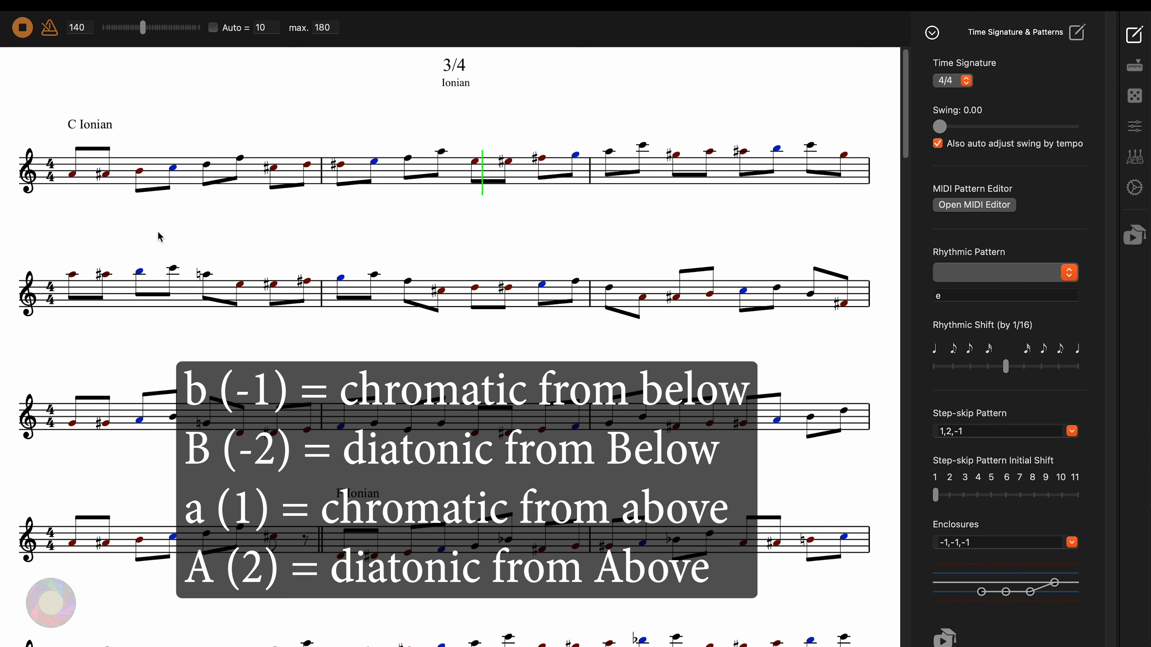
{"action": "left_click", "coordinate": [24, 28]}
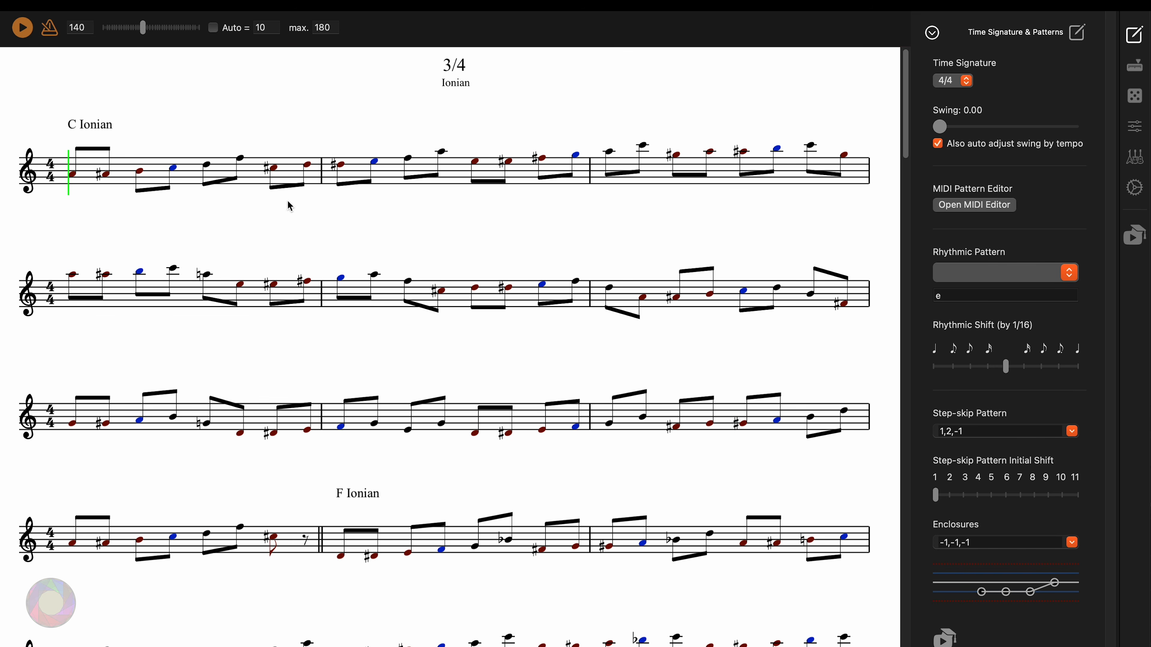
- Clear the custom enclosure and set the enclosures to NONE
{"action": "left_click_drag", "start_coordinate": [974, 543], "coordinate": [911, 538]}
{"action": "key", "text": "BackSpace"}
{"action": "type", "text": "1"}
{"action": "left_click", "coordinate": [1072, 542]}
{"action": "left_click", "coordinate": [965, 555]}
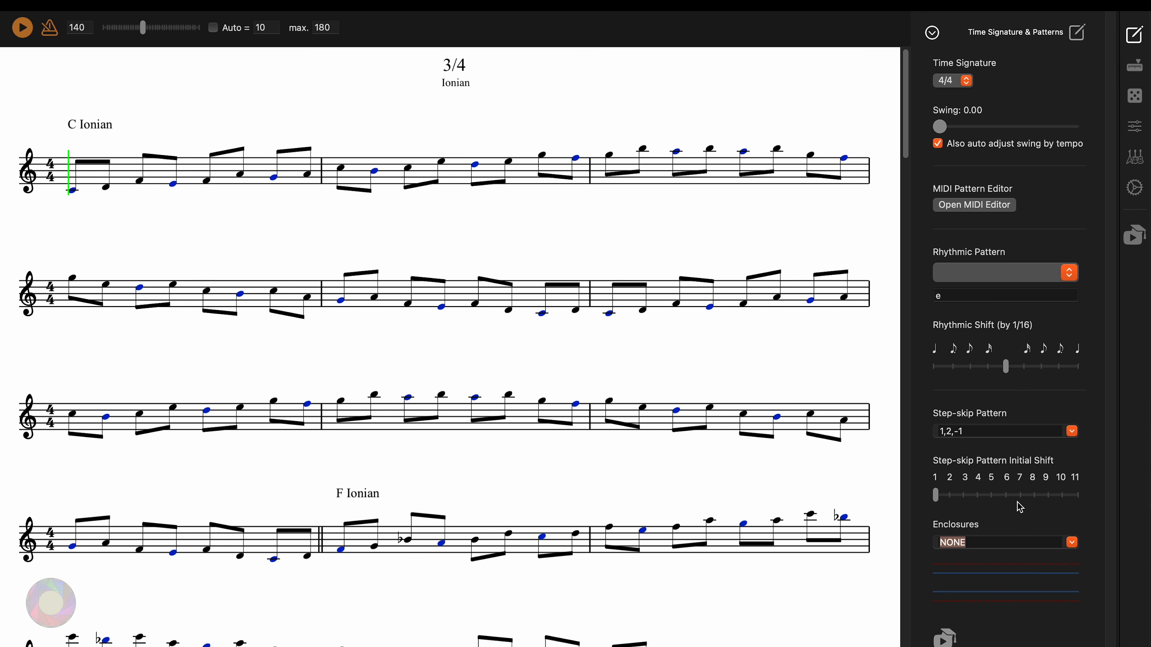
- Change the rhythmic pattern to q e e
{"action": "left_click", "coordinate": [953, 297]}
{"action": "key", "text": "BackSpace"}
{"action": "key", "text": "Return"}
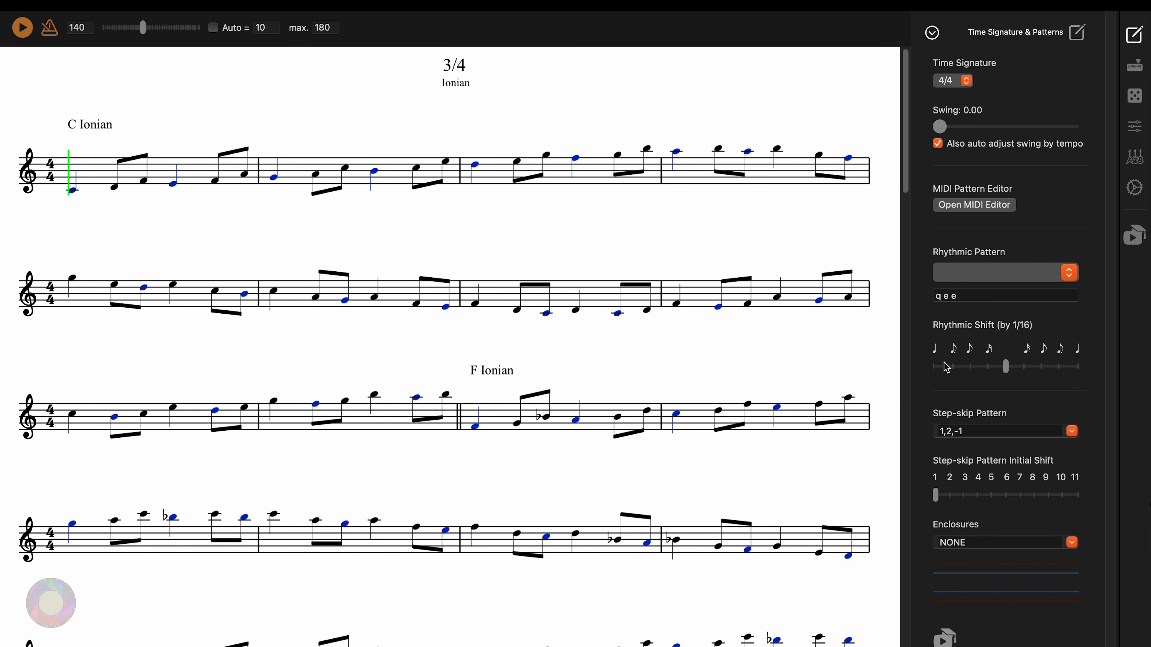
- Set the step-skip pattern to 2,-1 and play a stretch of the exercise
{"action": "left_click", "coordinate": [971, 431]}
{"action": "type", "text": "2,-1"}
{"action": "key", "text": "Return"}
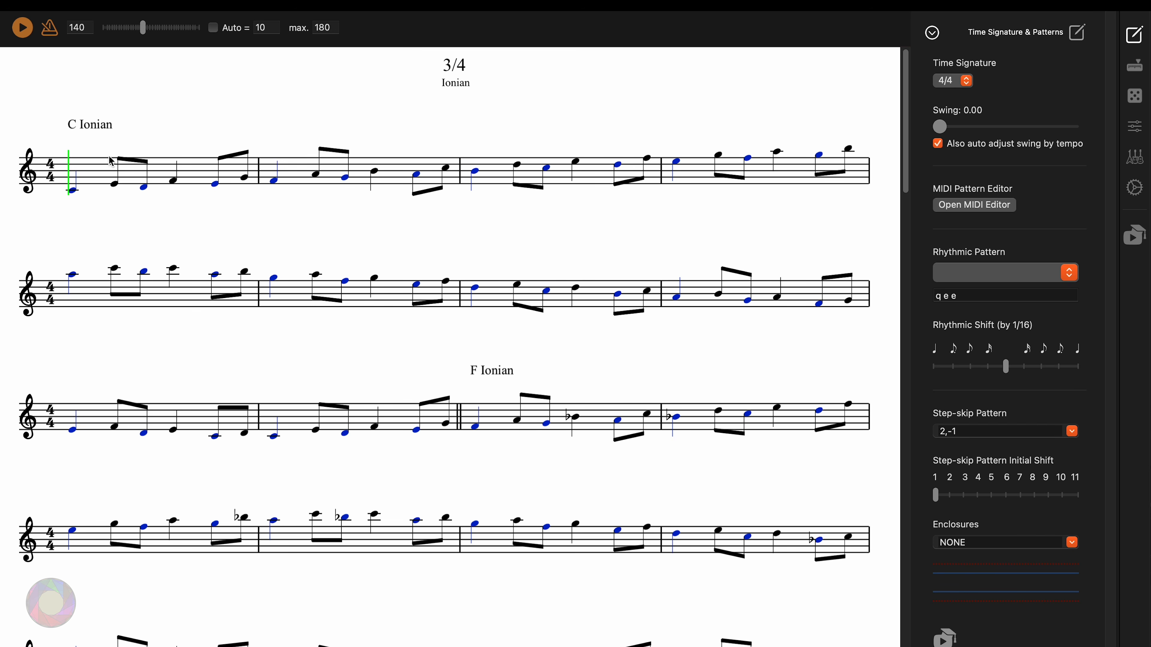
{"action": "key", "text": "space"}
{"action": "key", "text": "space"}
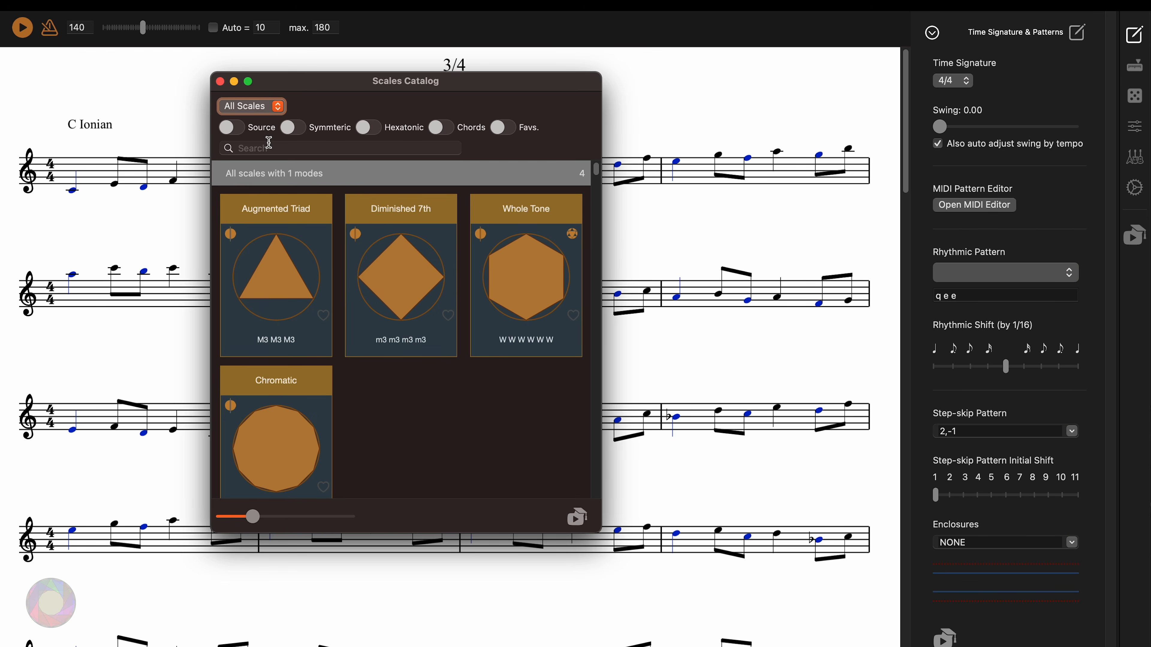
- Find the Hungarian Minor scale in the Scales Catalog by searching for hungarian, apply it to the exercise and start playback
{"action": "left_click", "coordinate": [268, 147]}
{"action": "type", "text": "hungaria"}
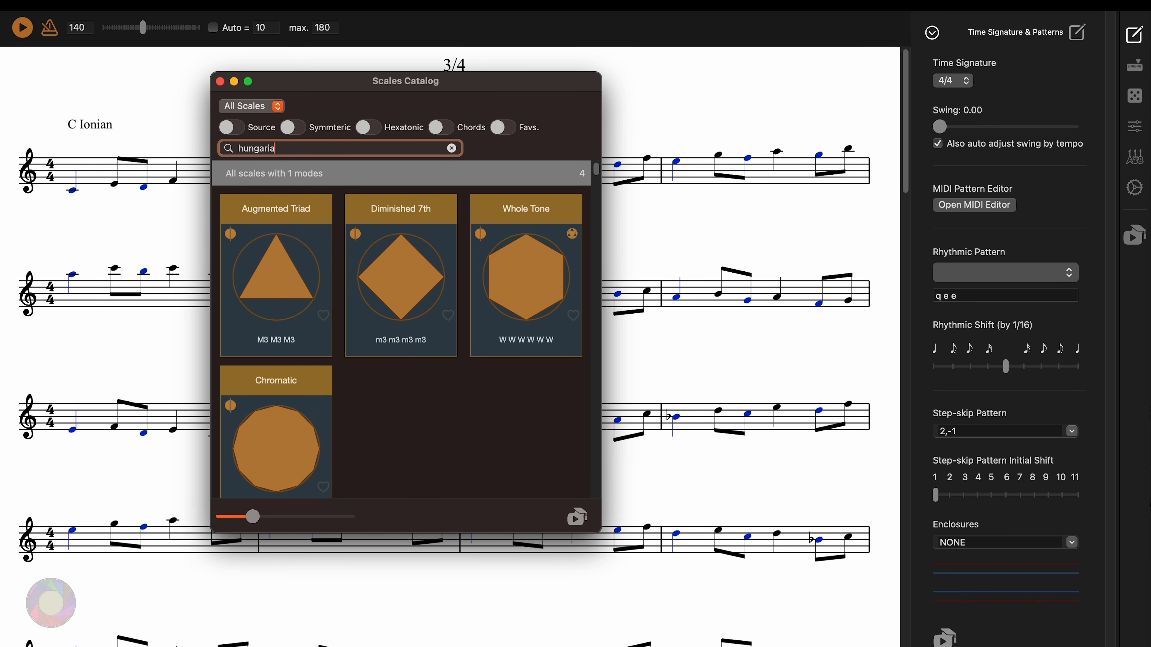
{"action": "type", "text": "n"}
{"action": "scroll", "coordinate": [392, 357], "scroll_direction": "down", "scroll_amount": 12}
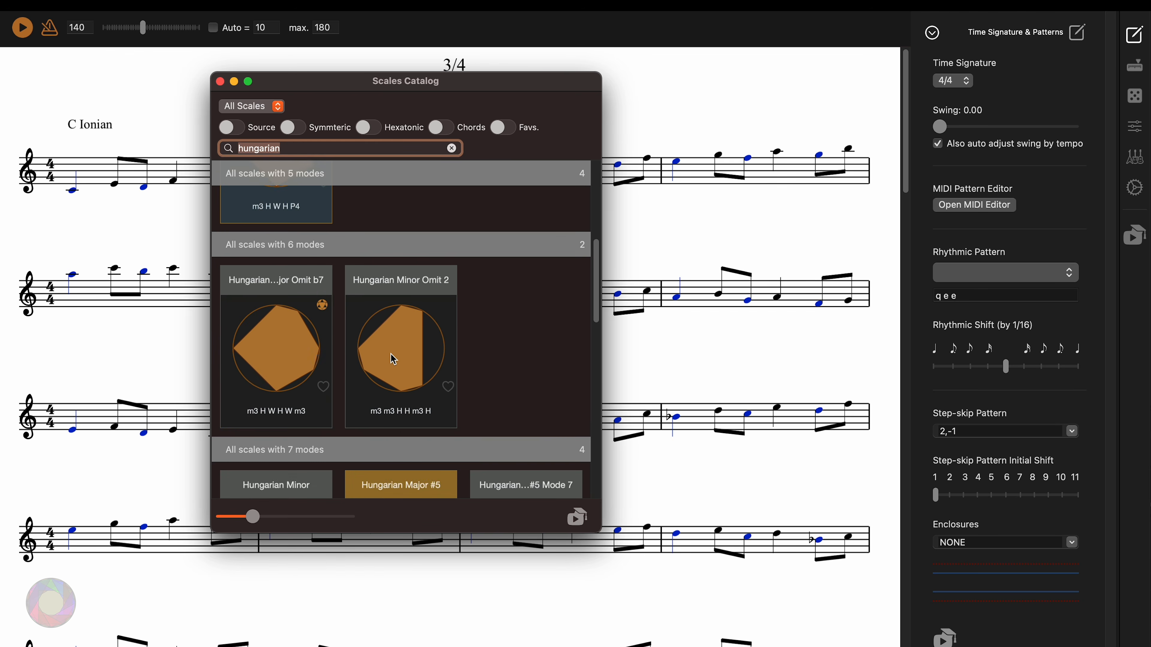
{"action": "left_click", "coordinate": [276, 300]}
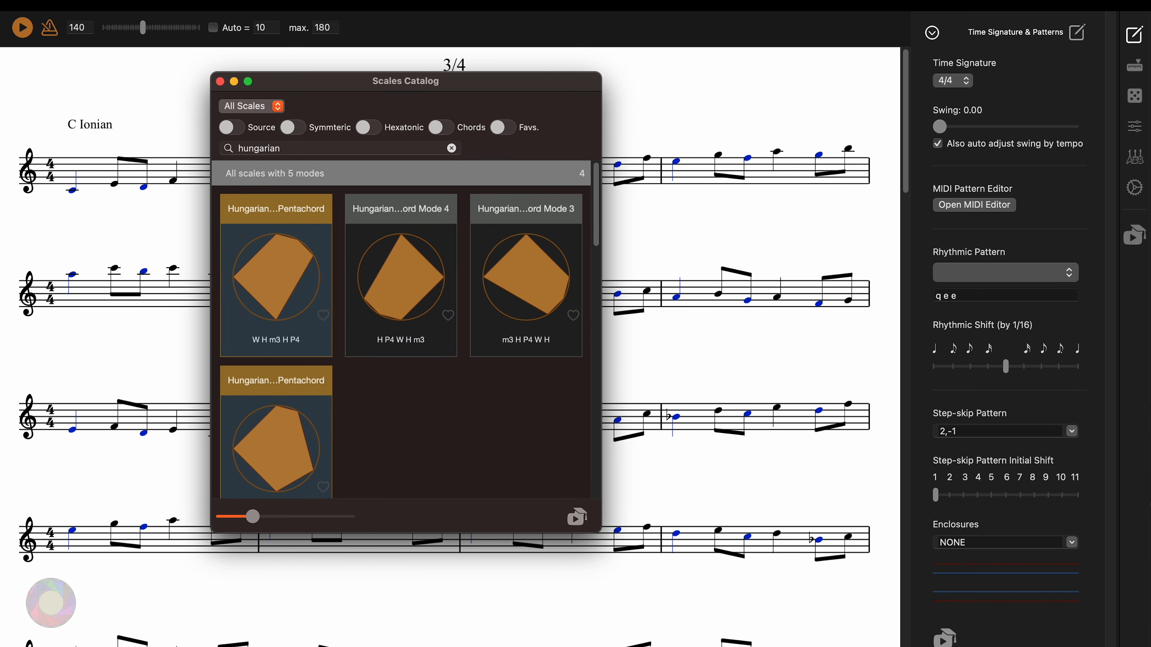
{"action": "left_click", "coordinate": [219, 82]}
{"action": "left_click", "coordinate": [22, 27]}
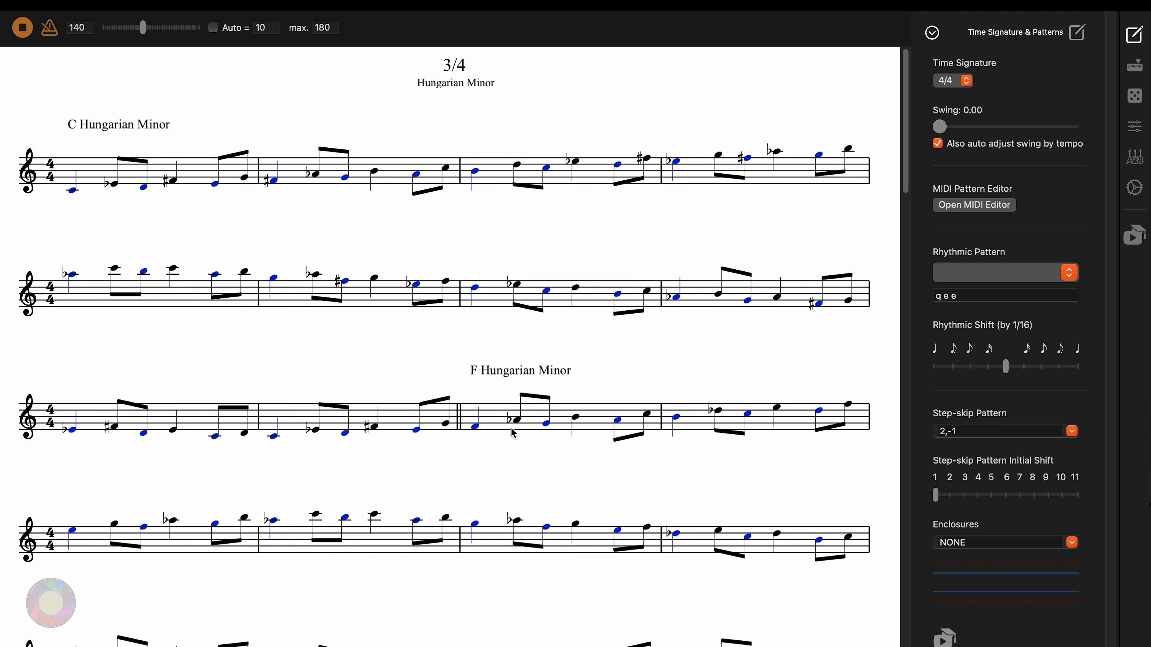